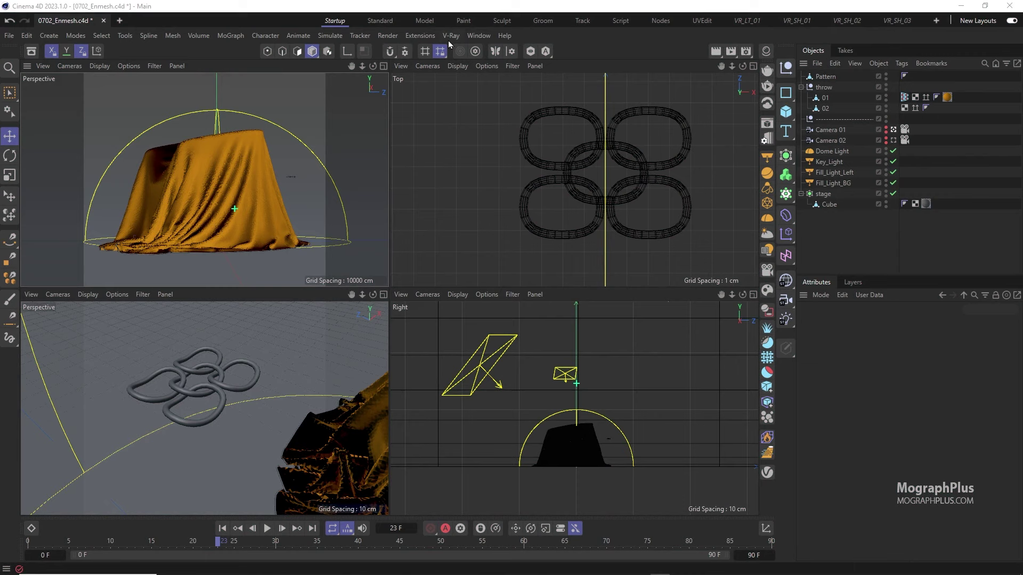
Step: Add a V-Ray Enmesh object from the V-Ray > Geometry menu
click(449, 40)
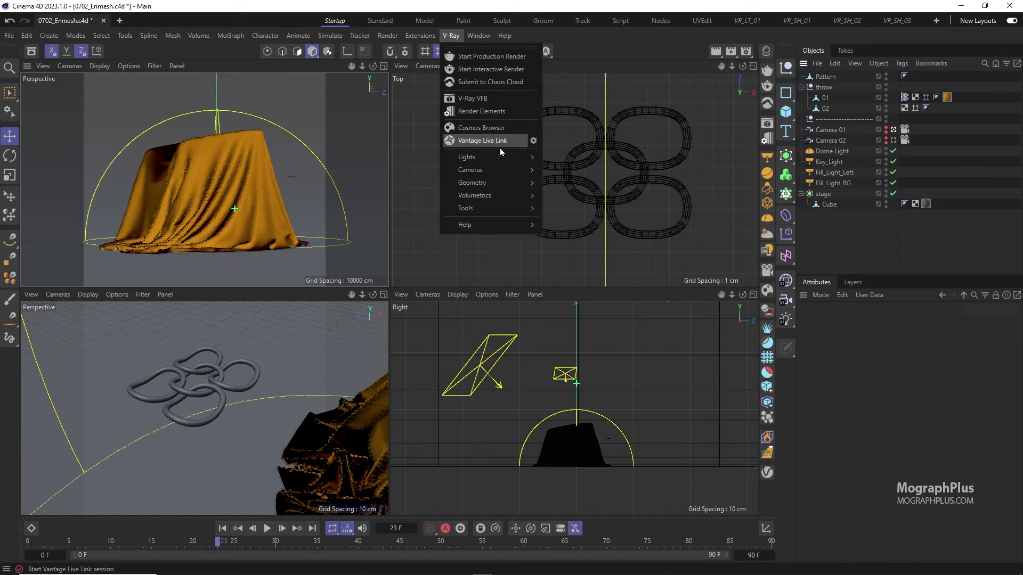
mouse_move(510, 188)
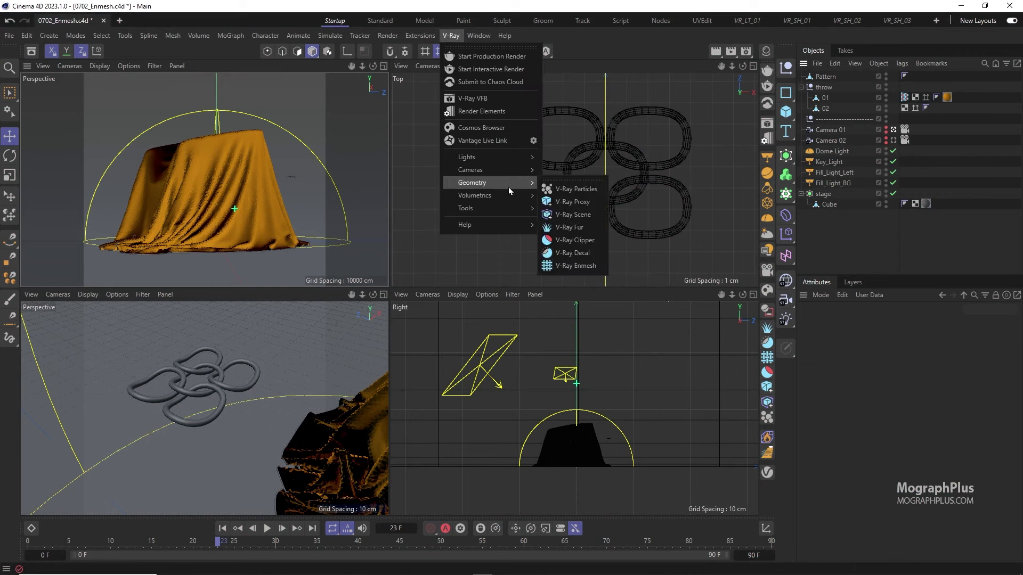
click(570, 266)
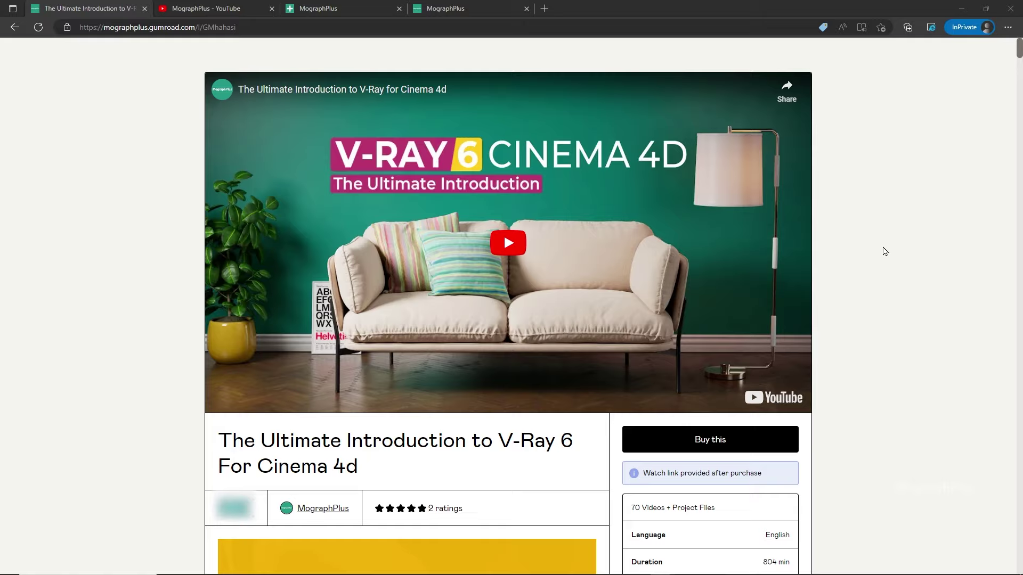
Step: Switch to the MographPlus YouTube tab and scroll through its videos page
click(204, 9)
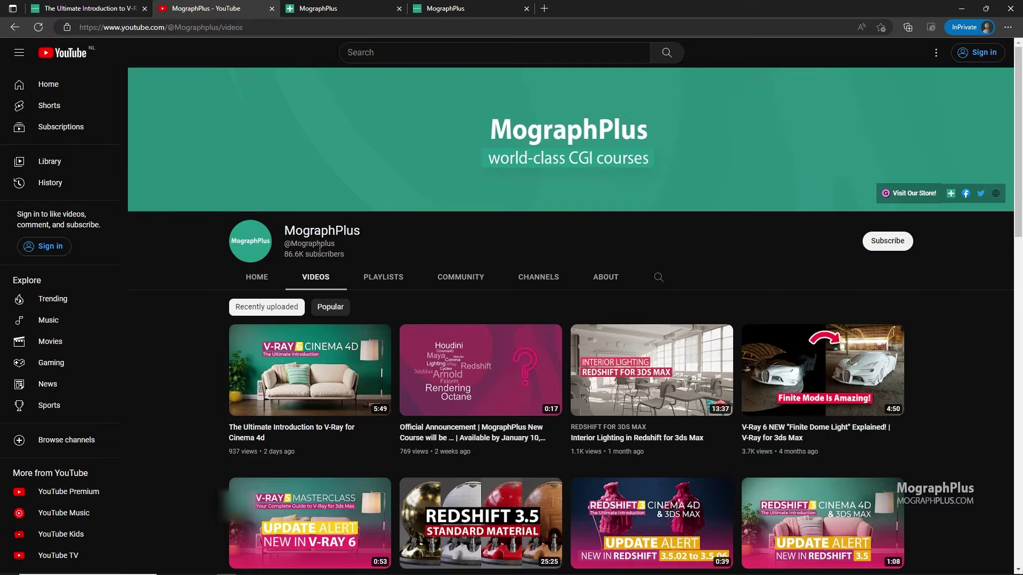
scroll(368, 336, down, 5)
scroll(368, 336, up, 5)
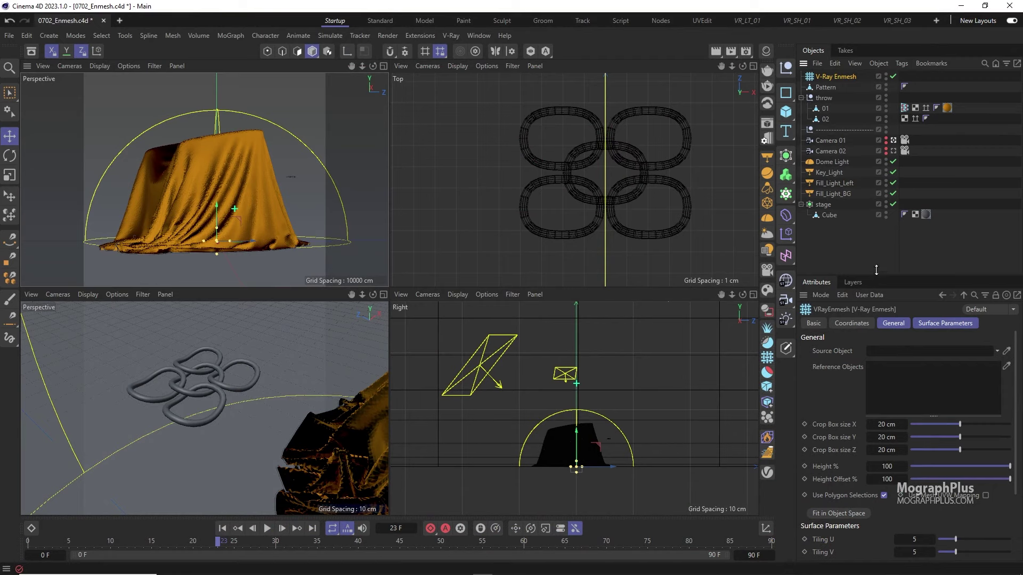
Step: Enlarge the Attributes panel and drag Pattern into the V-Ray Enmesh's Reference Objects box
drag(875, 270, 865, 168)
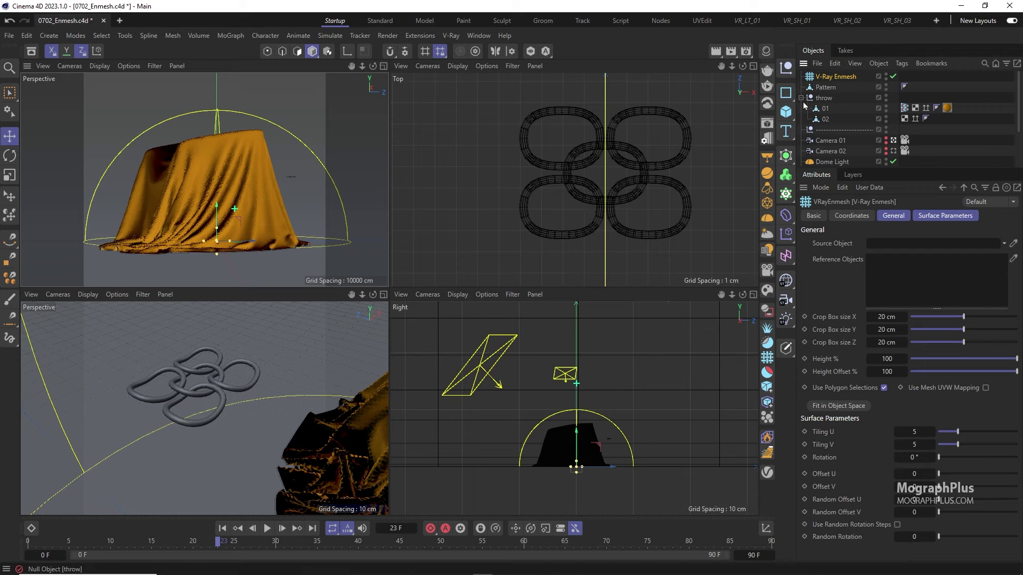
click(825, 88)
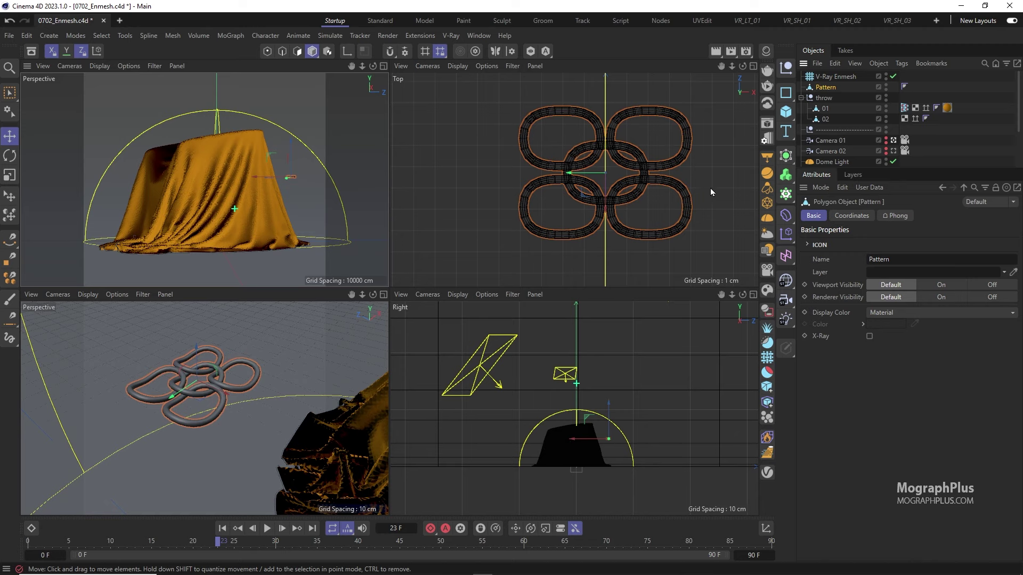
click(823, 108)
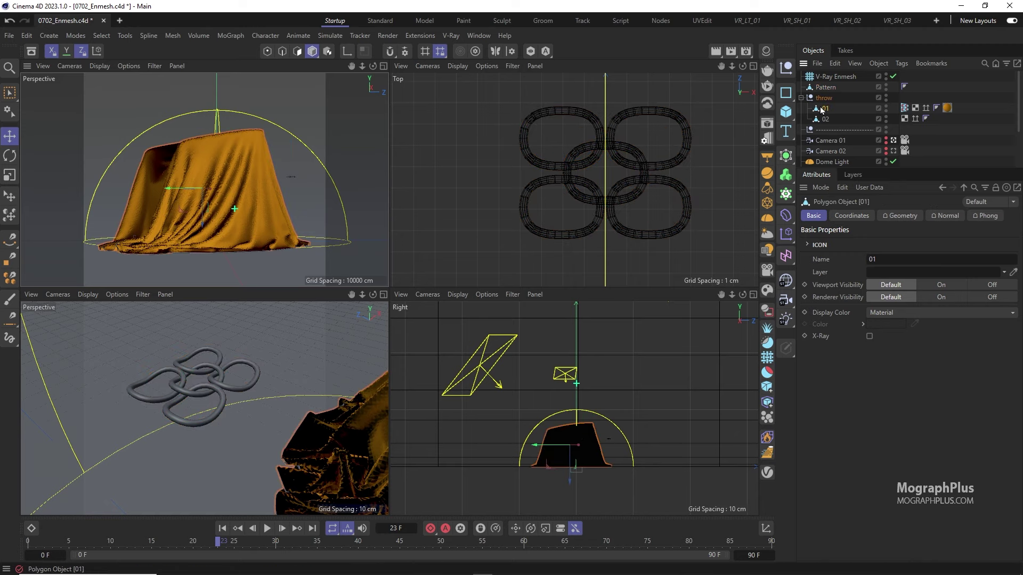
click(826, 87)
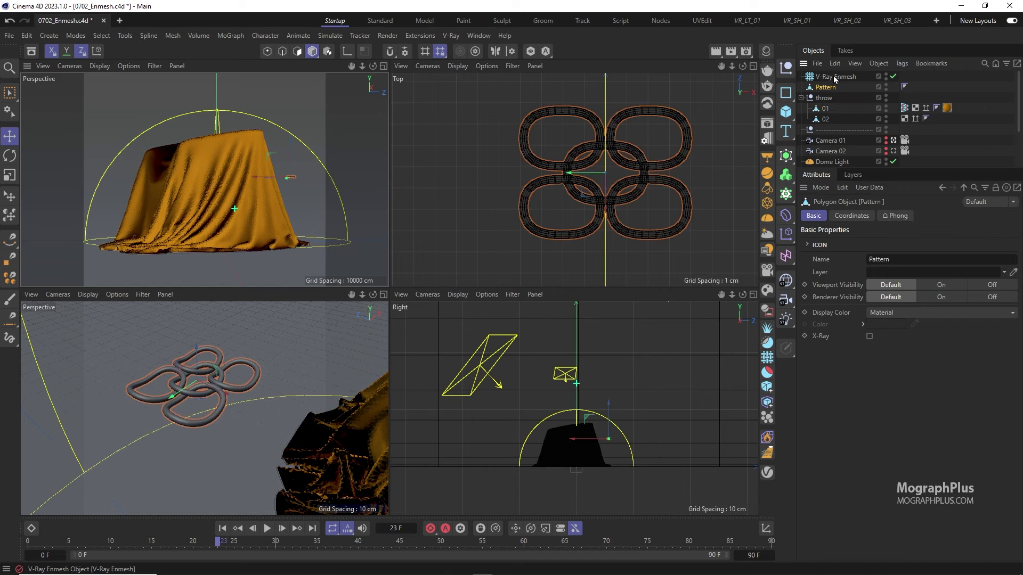
click(834, 77)
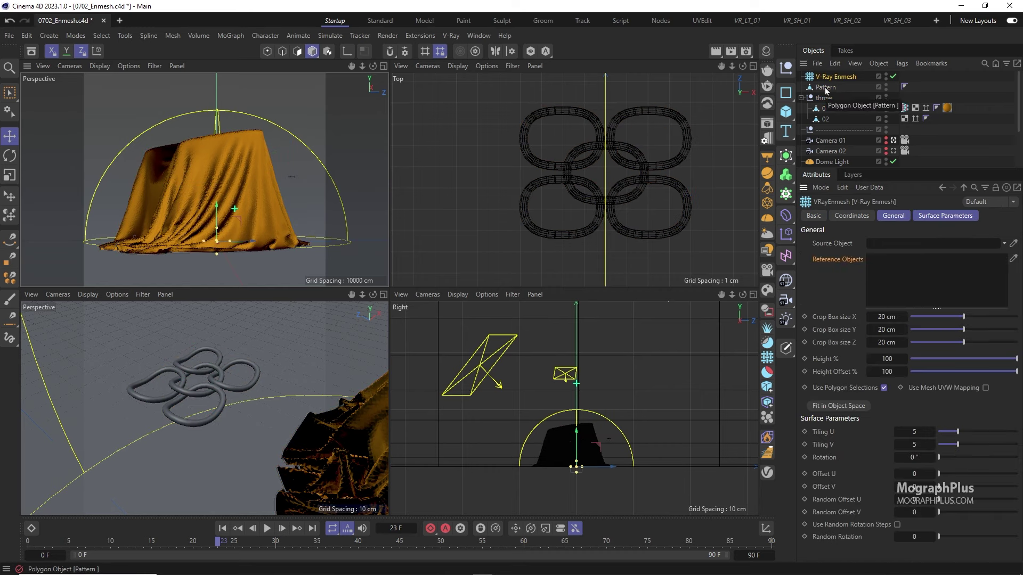
drag(826, 91, 903, 273)
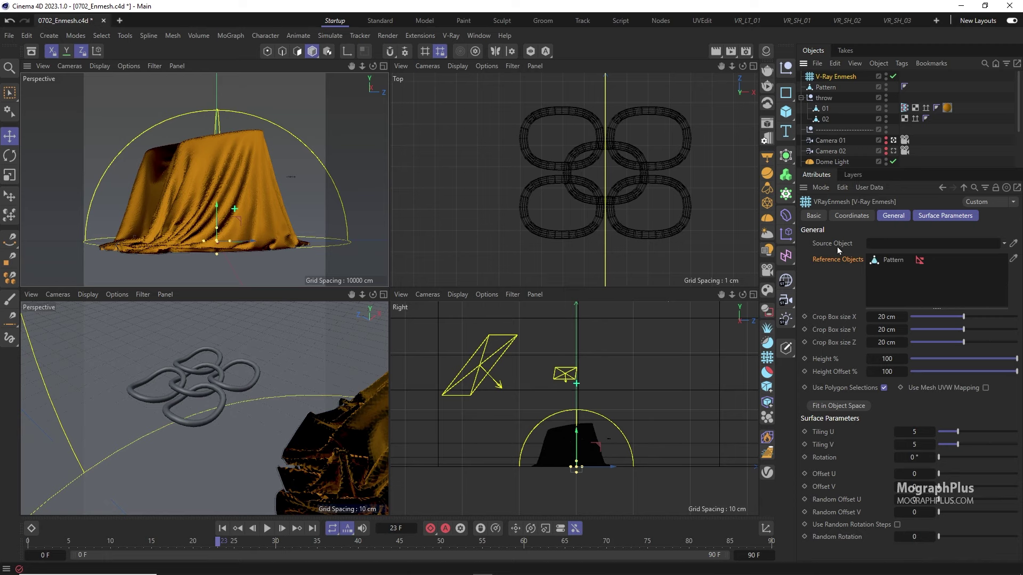
Step: Use cloth object 01 as the V-Ray Enmesh source object
click(824, 110)
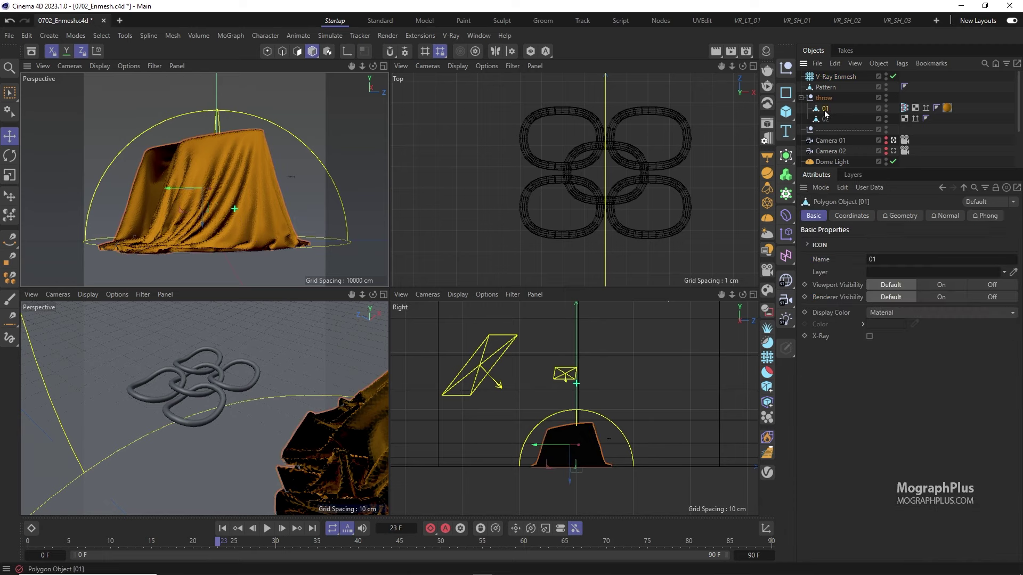
click(297, 51)
click(312, 51)
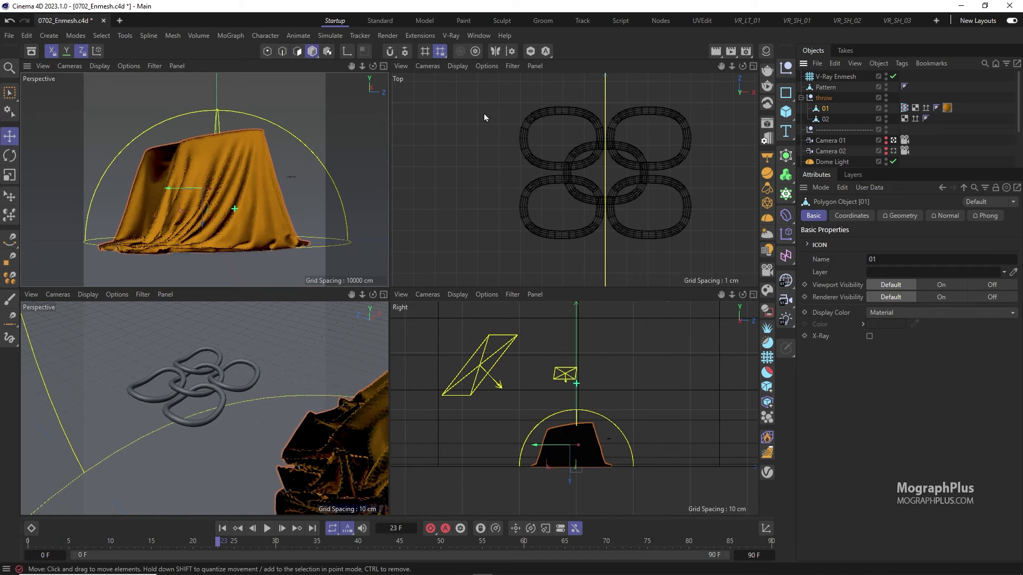
click(834, 77)
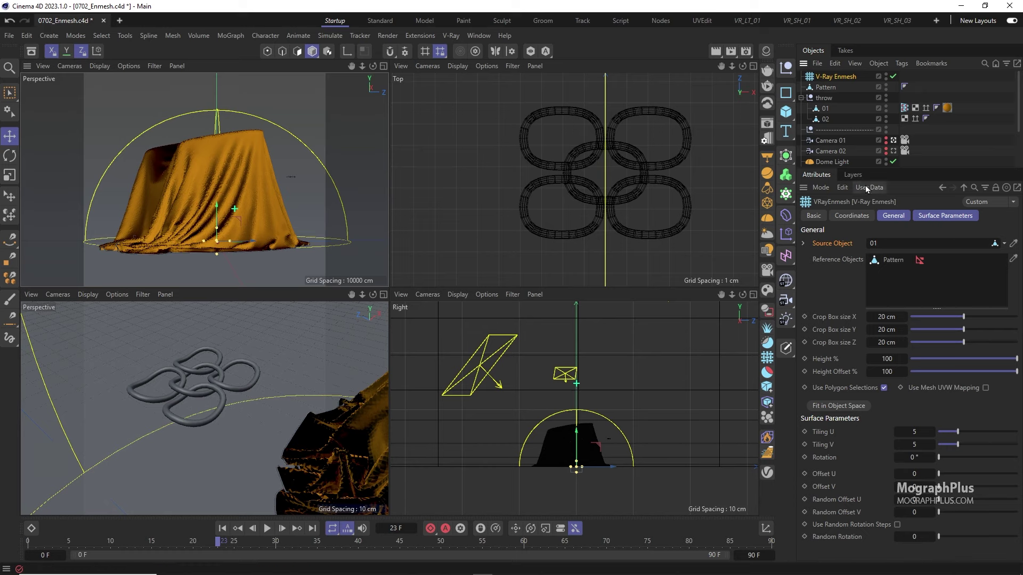
Step: Fit the Enmesh crop box in object space to 8.0738 × 0.8664 × 6.2081 cm
click(825, 88)
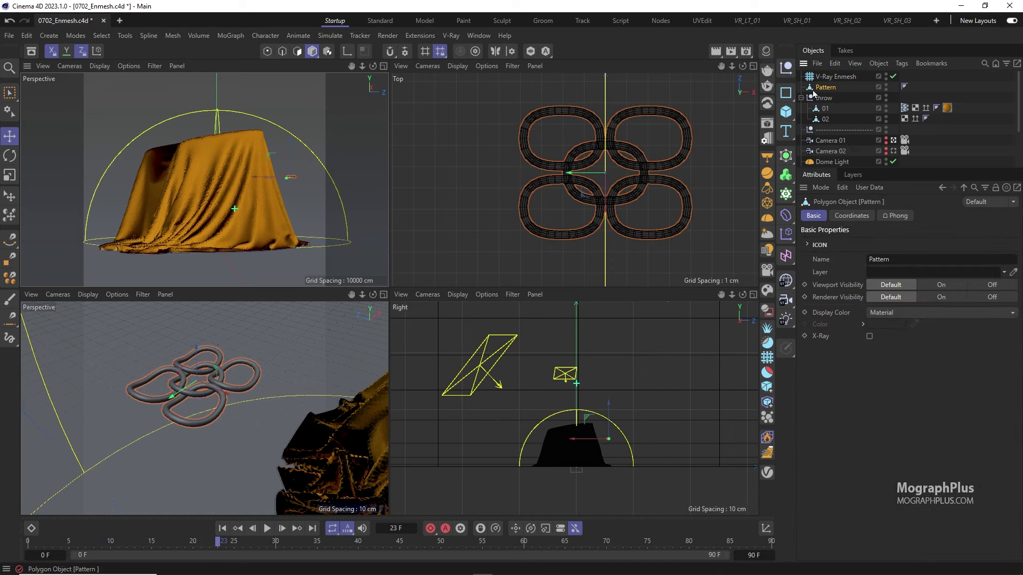
click(457, 37)
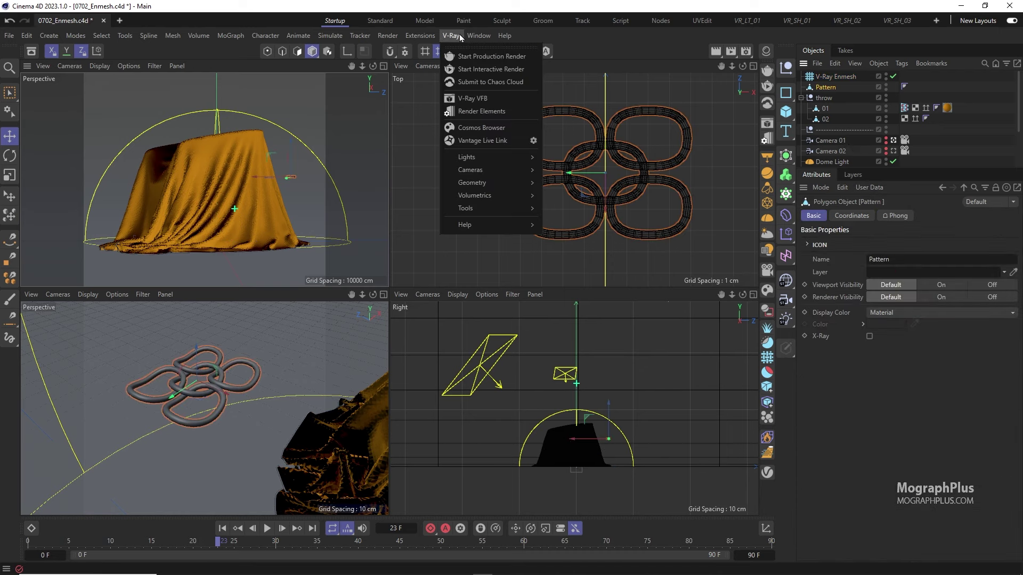
click(479, 35)
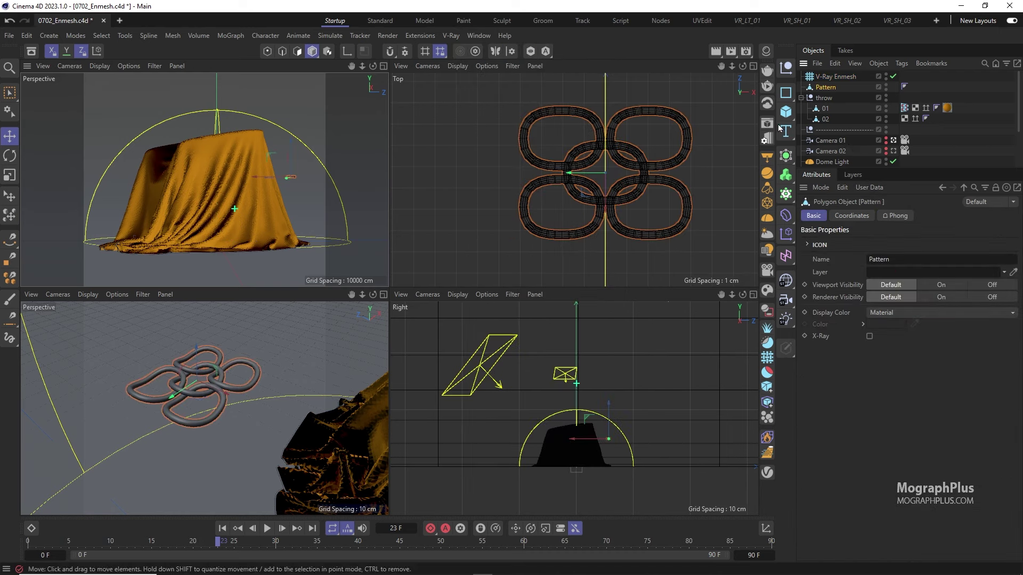
click(834, 77)
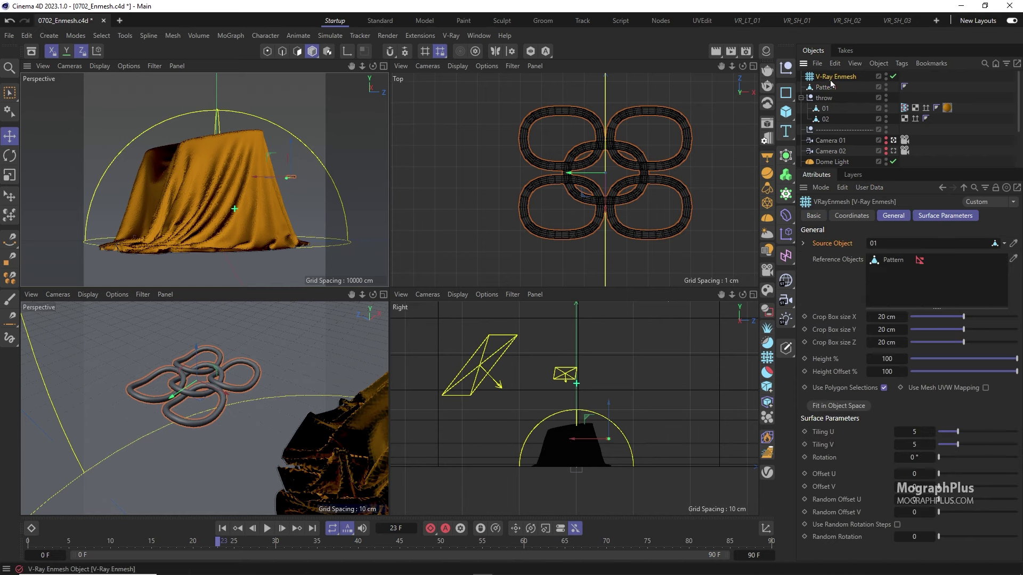
click(834, 407)
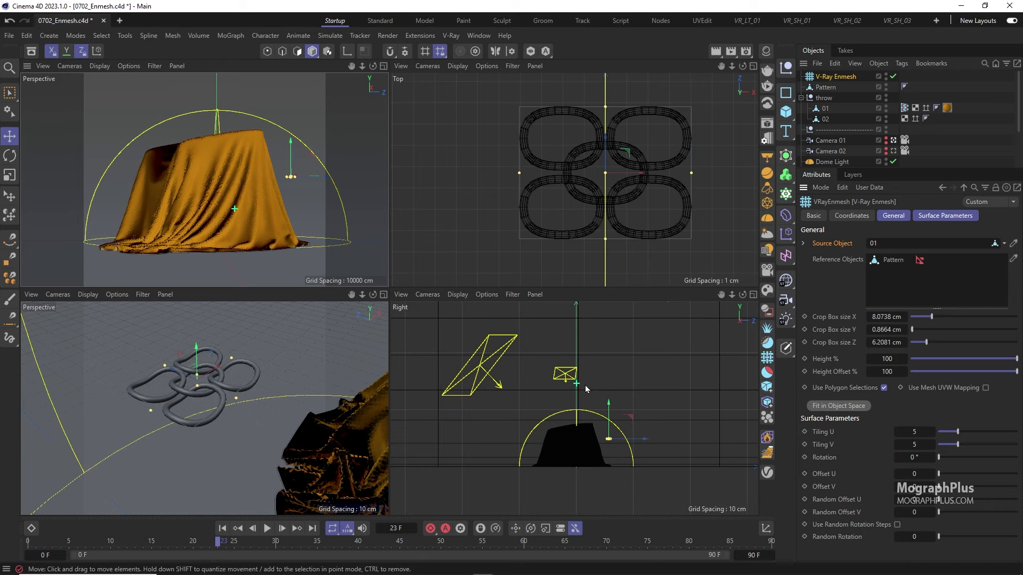
Step: Render to the V-Ray VFB, resize and reposition its window, and hide object 01 from rendering
scroll(617, 455, up, 10)
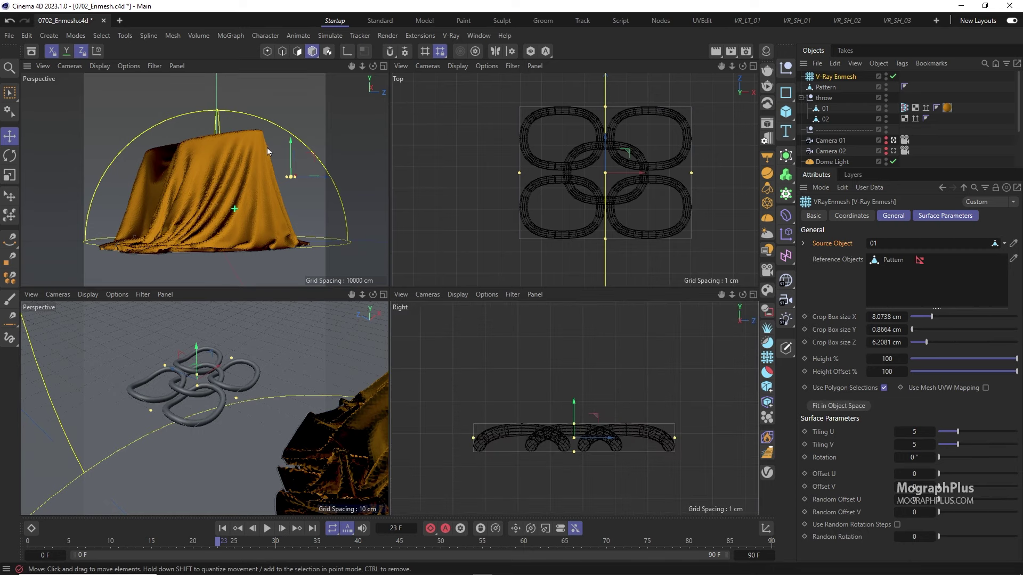
click(767, 86)
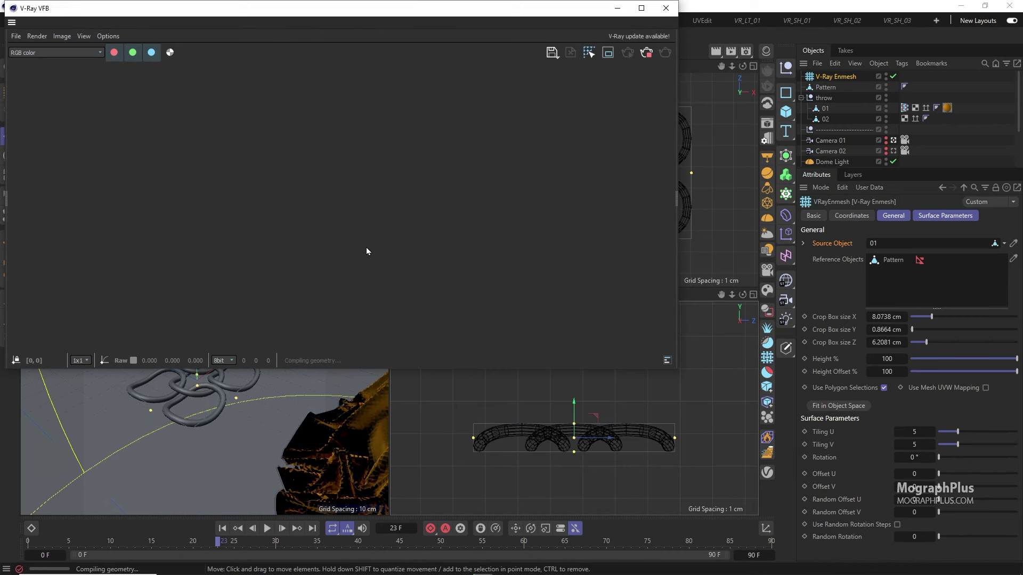
scroll(355, 215, up, 1)
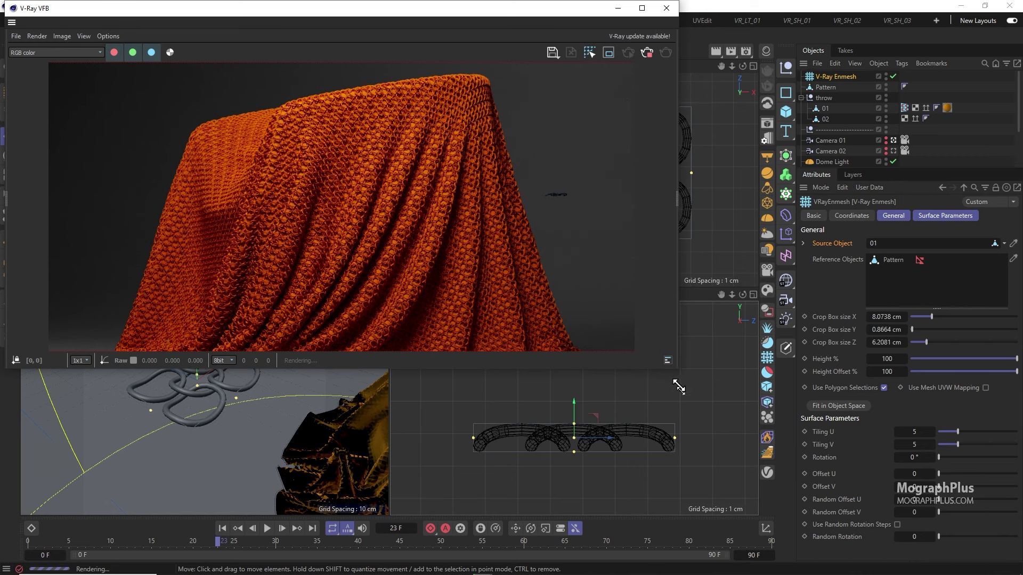
drag(677, 369, 574, 496)
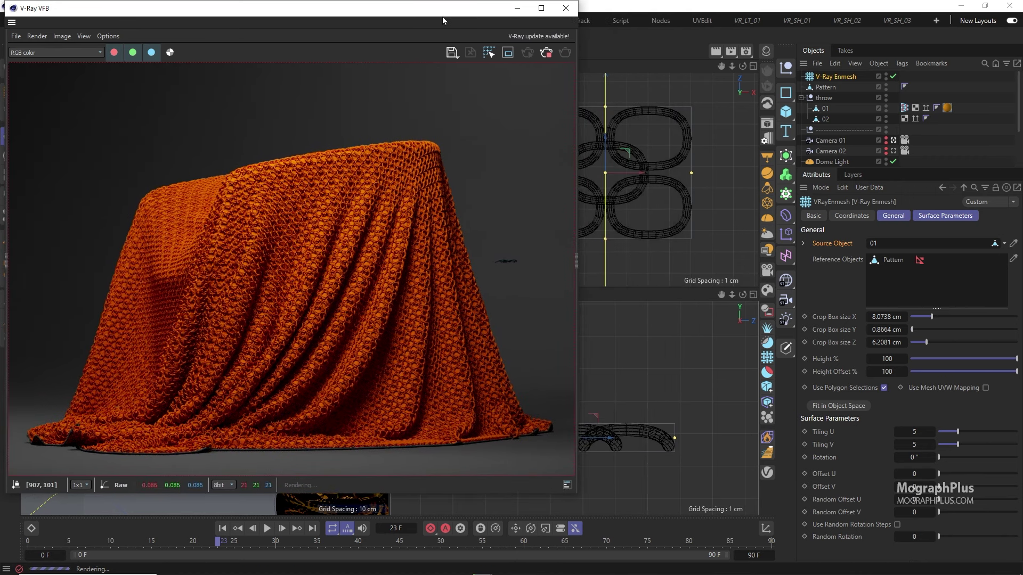
drag(442, 15, 402, 31)
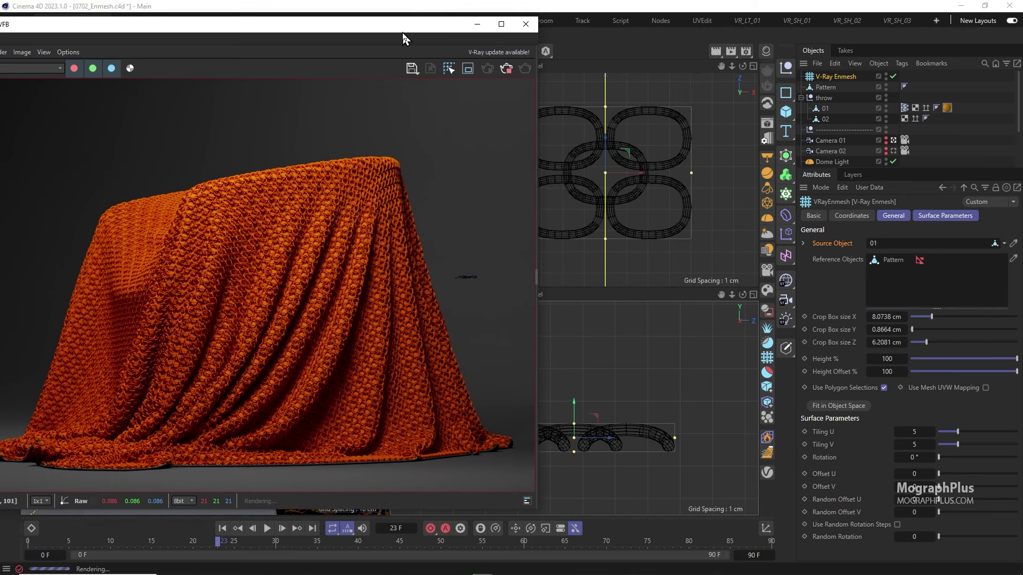
click(886, 111)
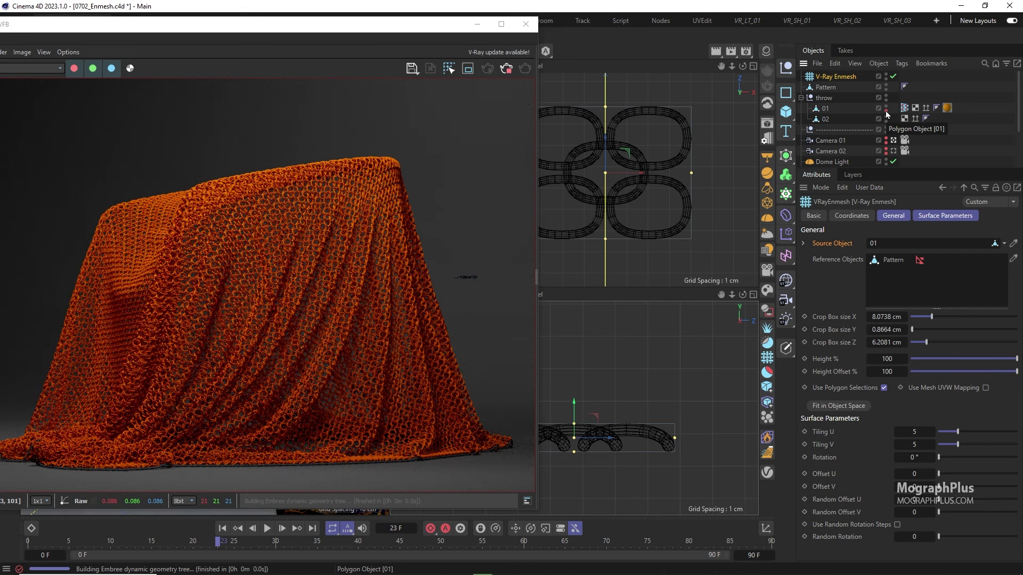
Step: Set the Enmesh Tiling U and Tiling V to 2
drag(409, 26, 448, 29)
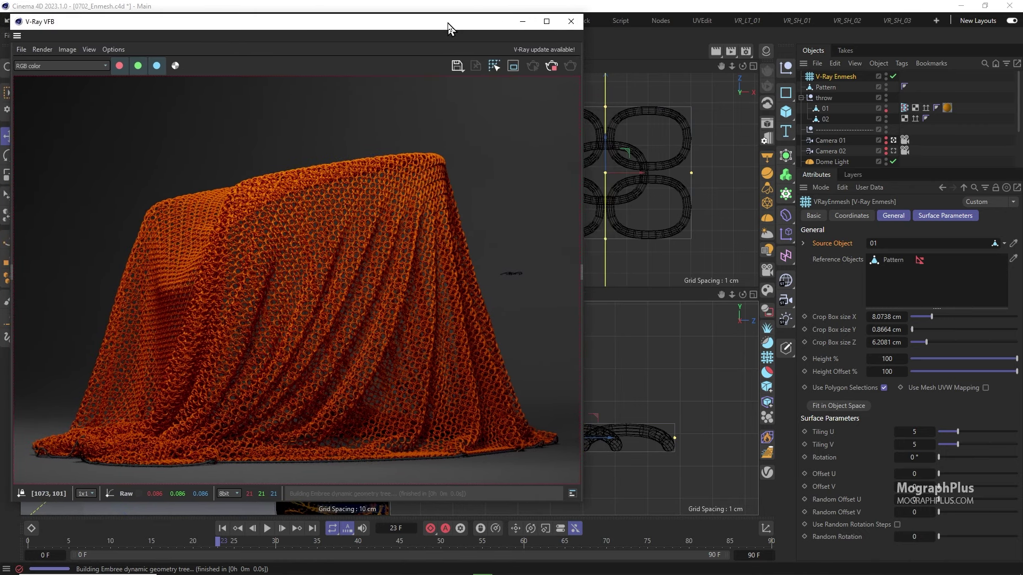
double_click(907, 430)
text(2)
key(Tab)
text(2)
key(Return)
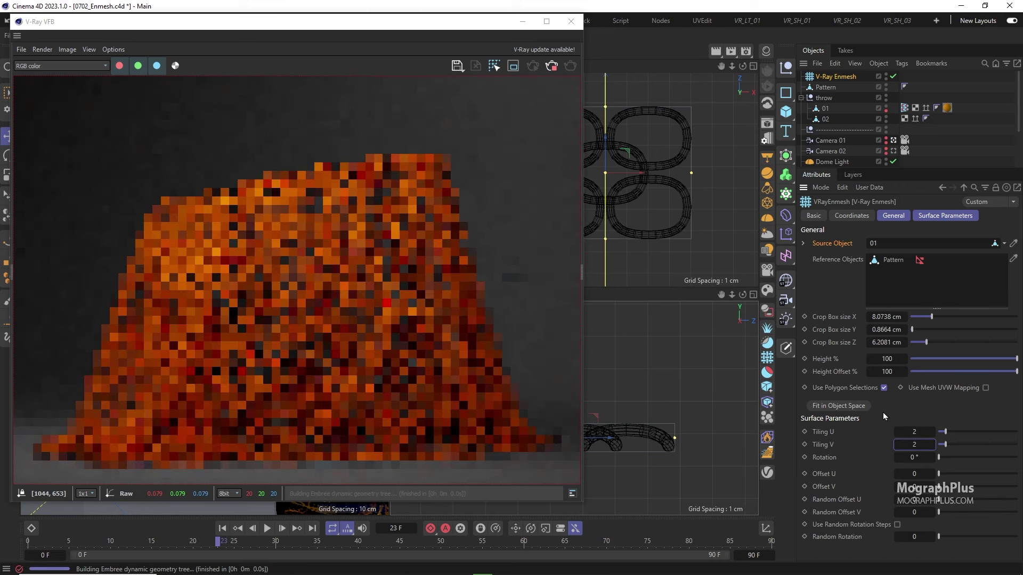
click(823, 323)
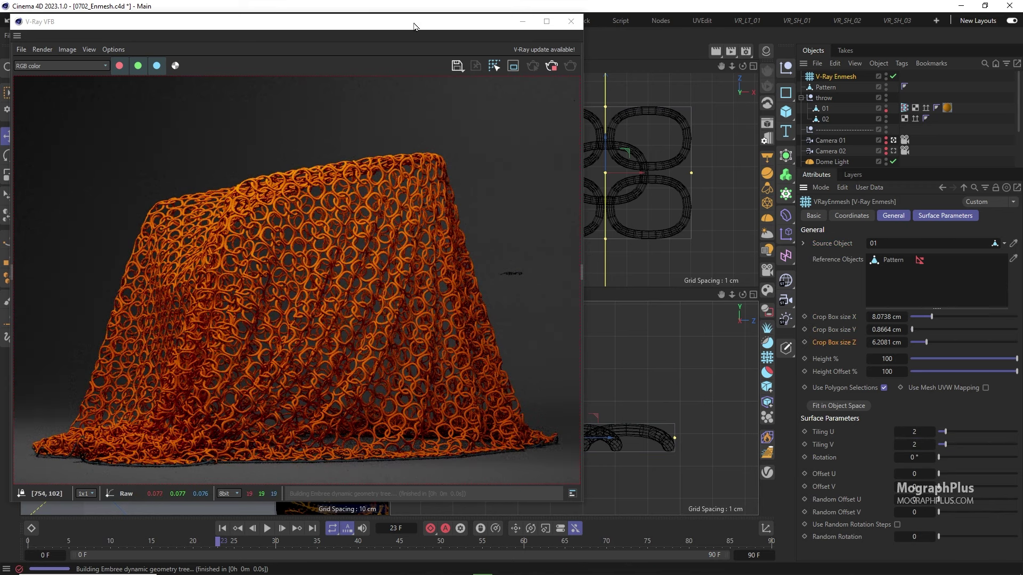
Step: Move the VFB window aside and zoom into the render
drag(413, 27, 336, 31)
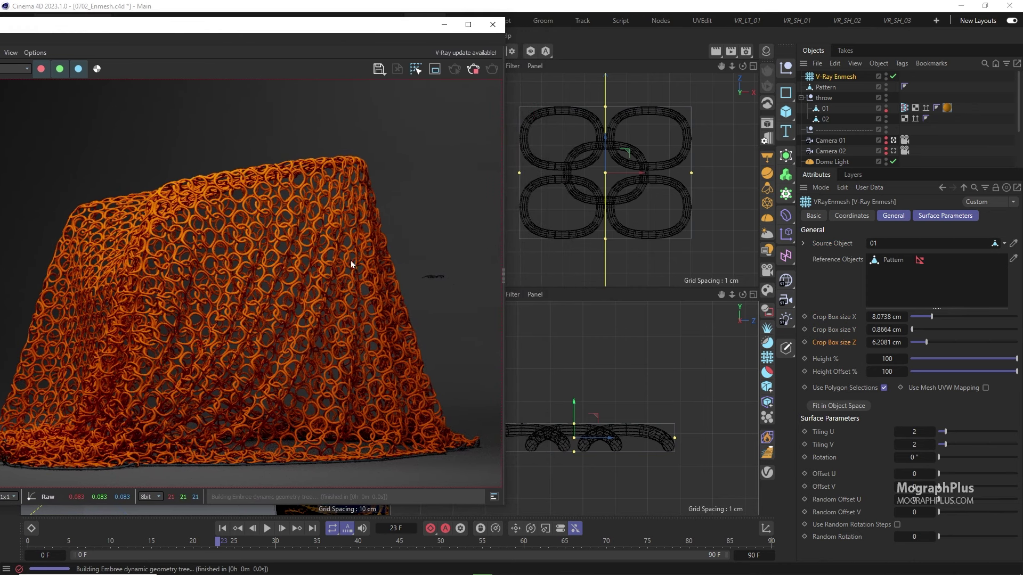
scroll(222, 262, up, 3)
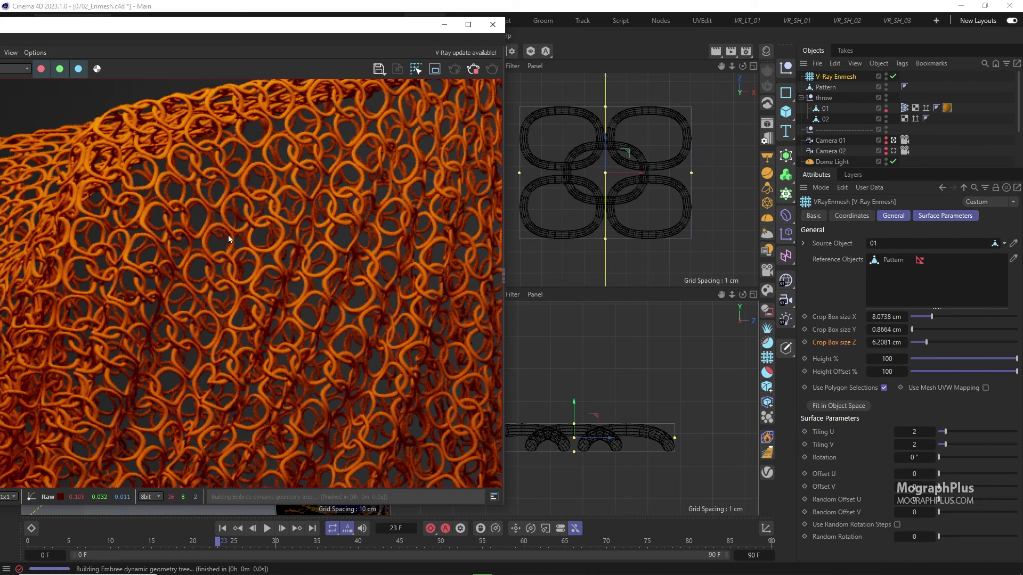
scroll(228, 235, down, 3)
Step: Narrow the crop box width to about 4.07 cm in the top viewport
drag(519, 174, 565, 177)
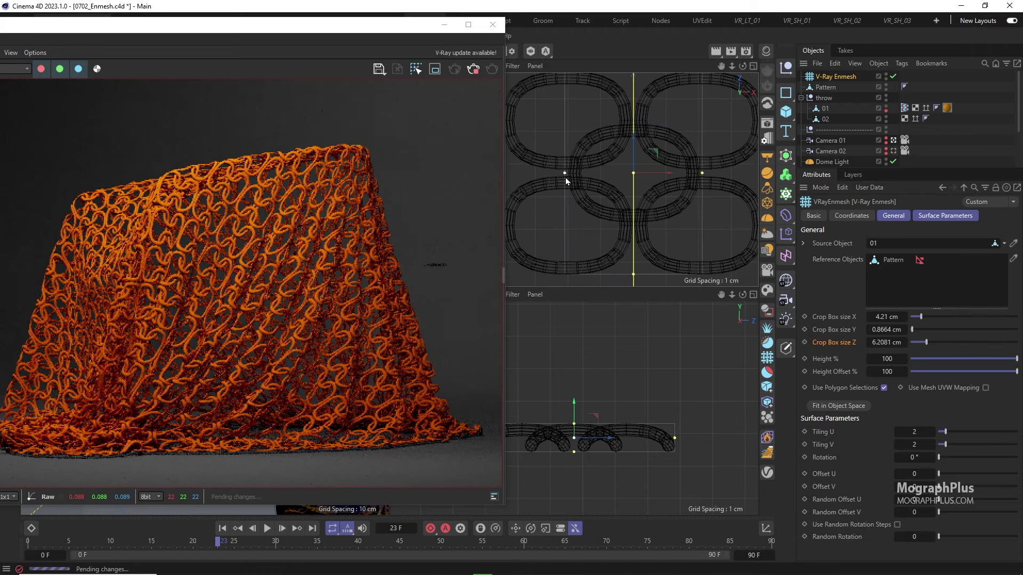
scroll(563, 178, up, 5)
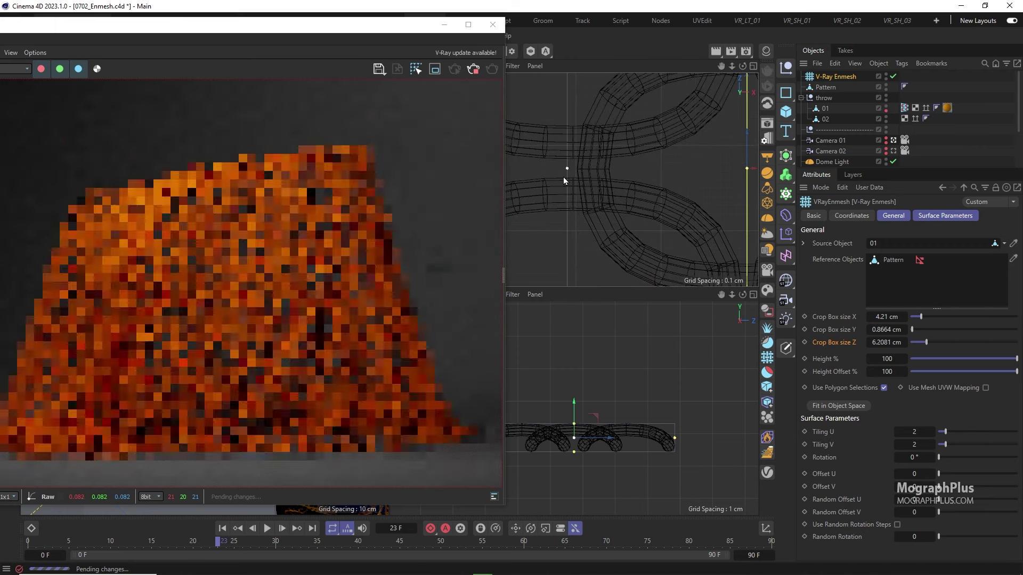
drag(567, 168, 574, 171)
scroll(639, 197, down, 5)
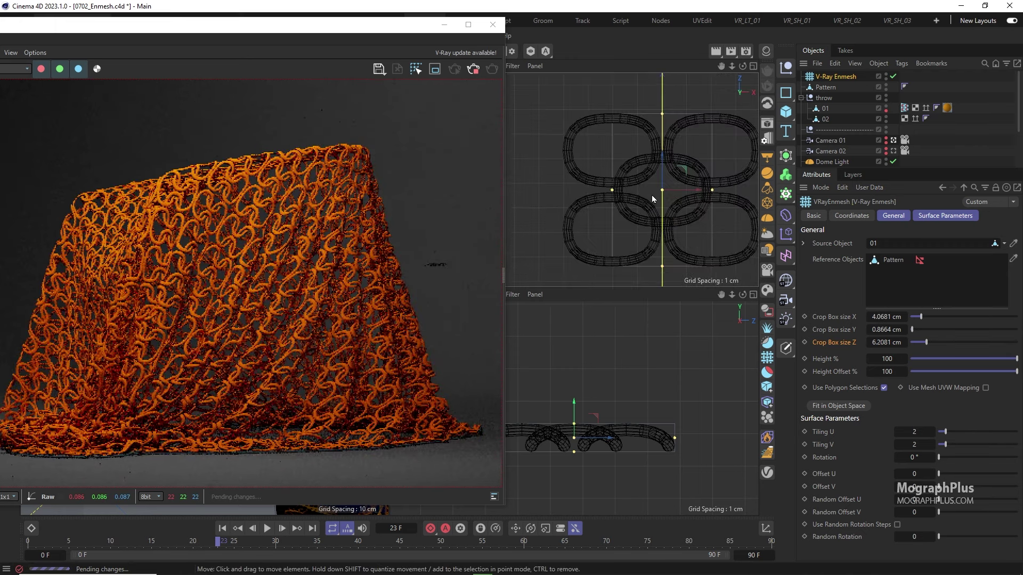
scroll(666, 136, up, 1)
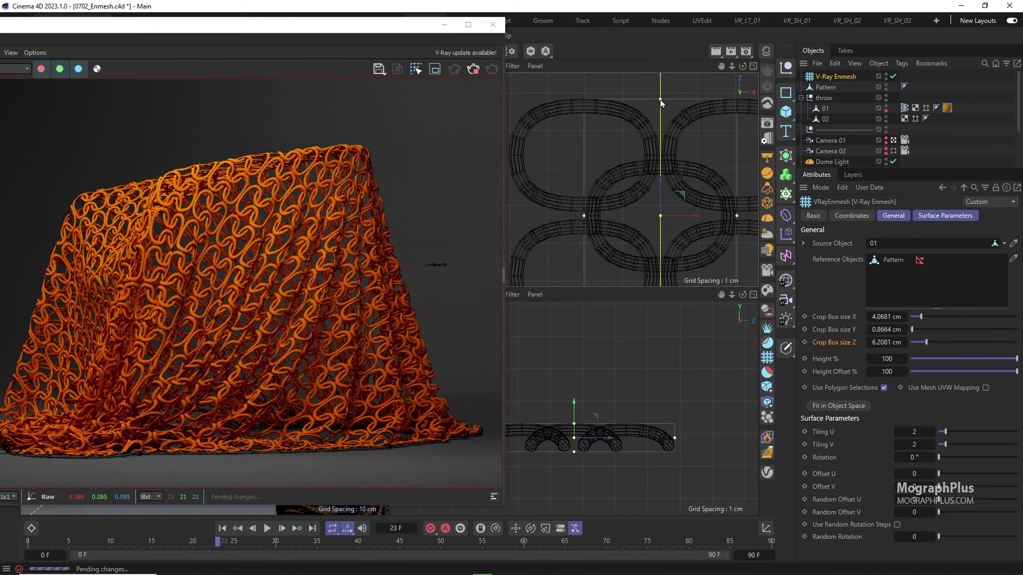
Step: Shorten the crop box depth to about 3.21 cm and recenter the top view
drag(661, 102, 660, 151)
scroll(661, 157, up, 1)
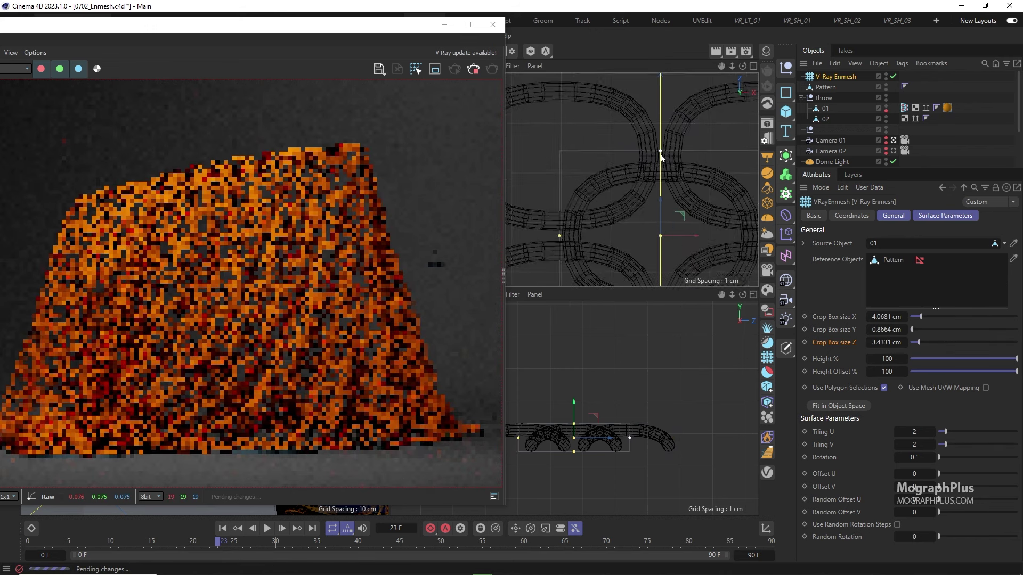
scroll(661, 154, up, 6)
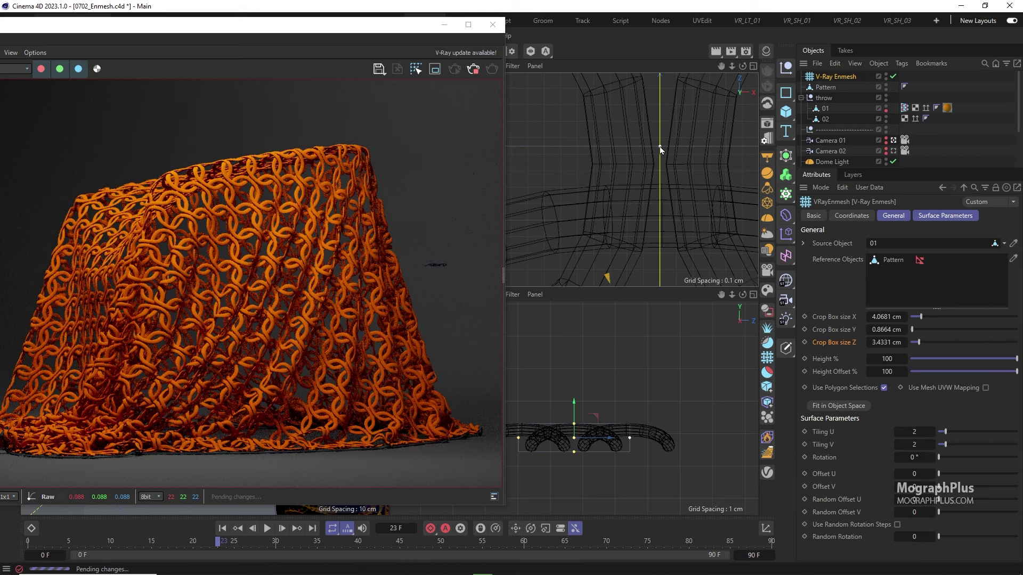
drag(660, 147, 660, 165)
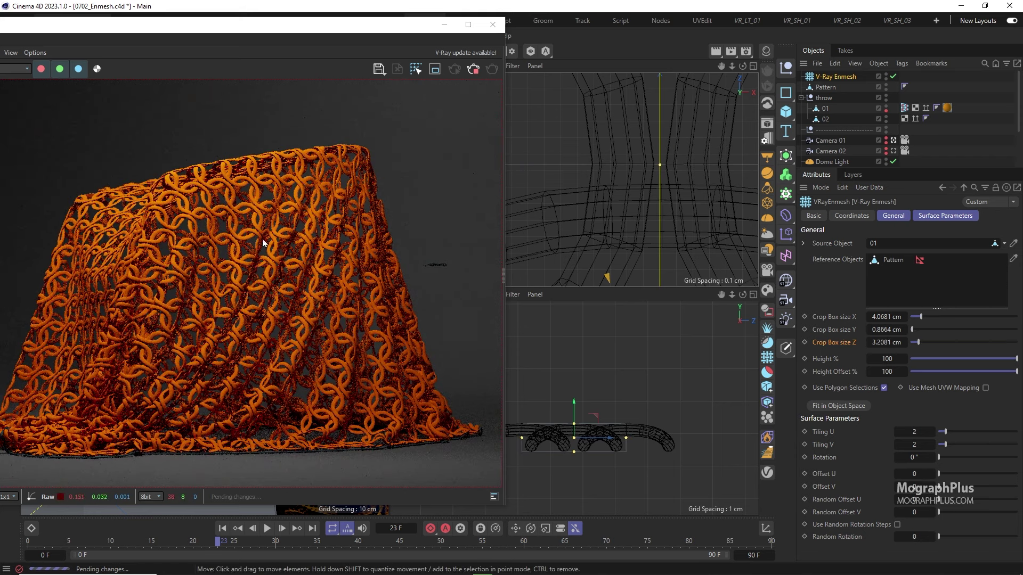
scroll(627, 209, down, 6)
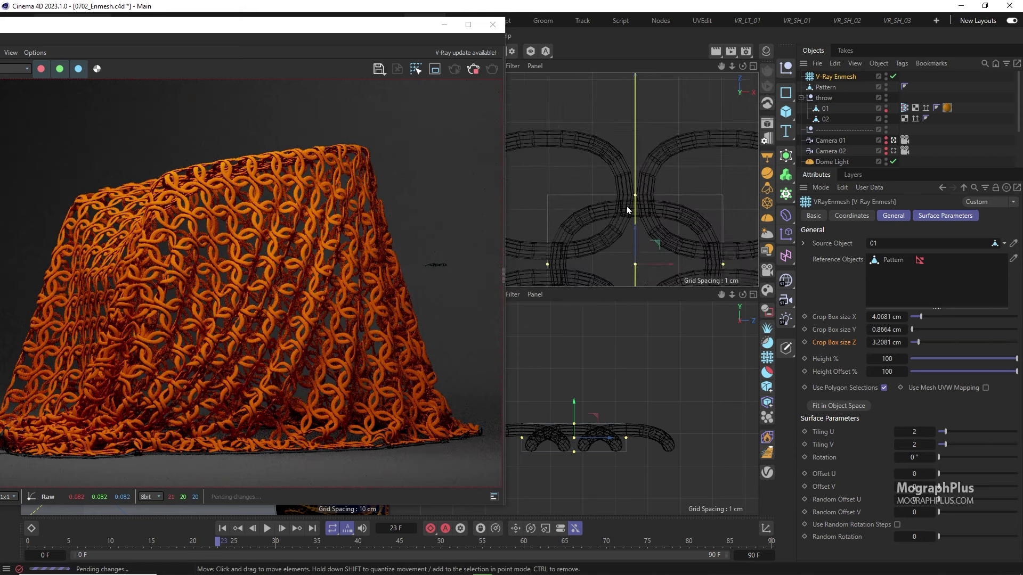
scroll(627, 209, down, 5)
alt+middle_drag(719, 239, 723, 220)
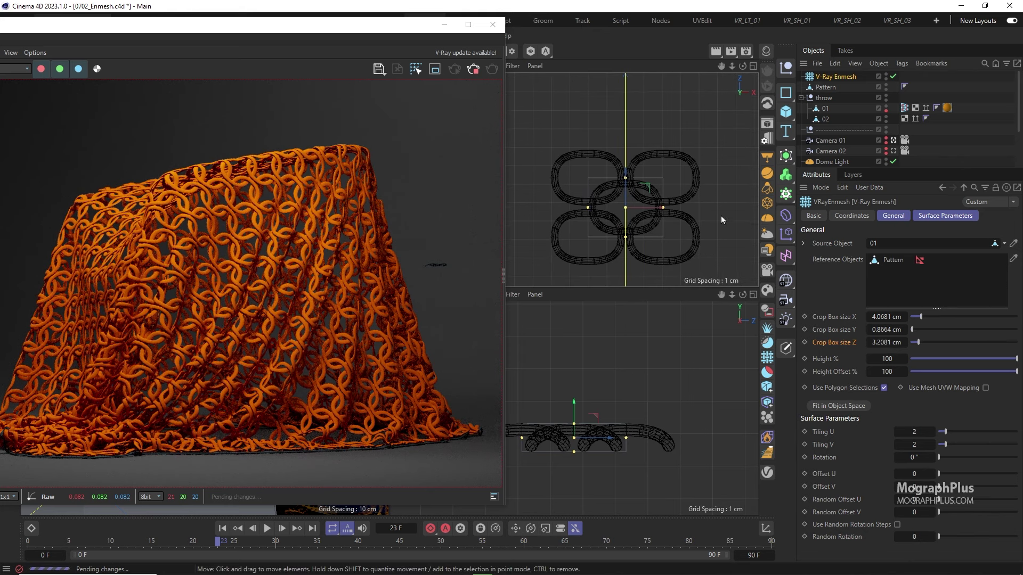
Step: Change the Enmesh Height % and drag Tiling U and V up to 25
click(886, 359)
text(5)
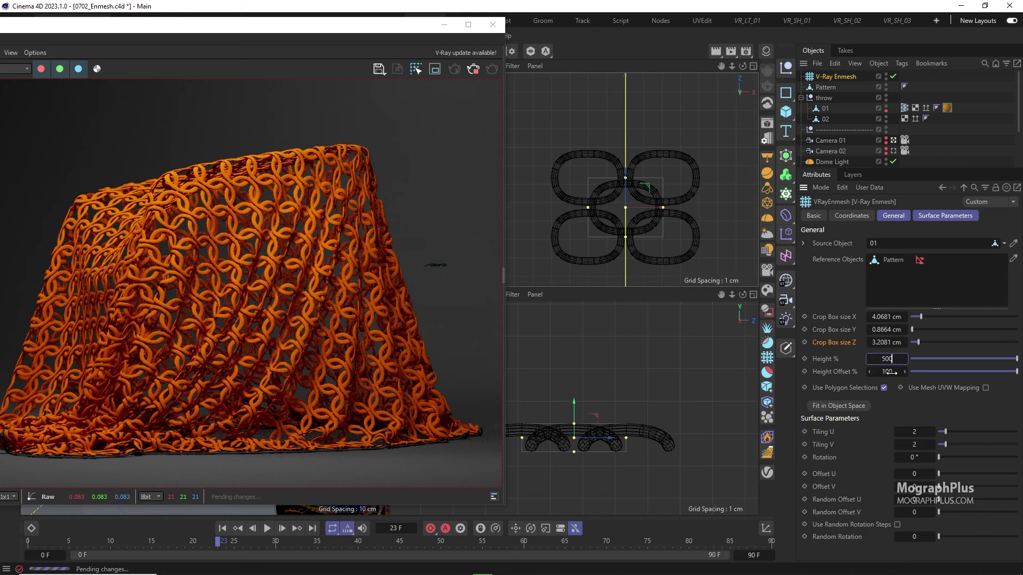
text(00)
key(Return)
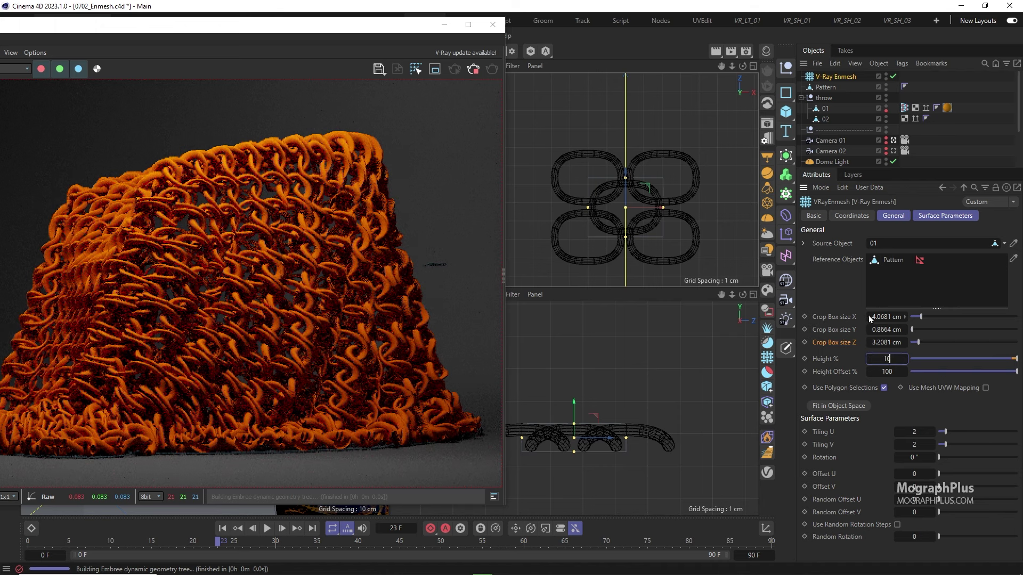
mouse_move(905, 359)
mouse_down()
mouse_move(886, 364)
mouse_move(916, 363)
mouse_up()
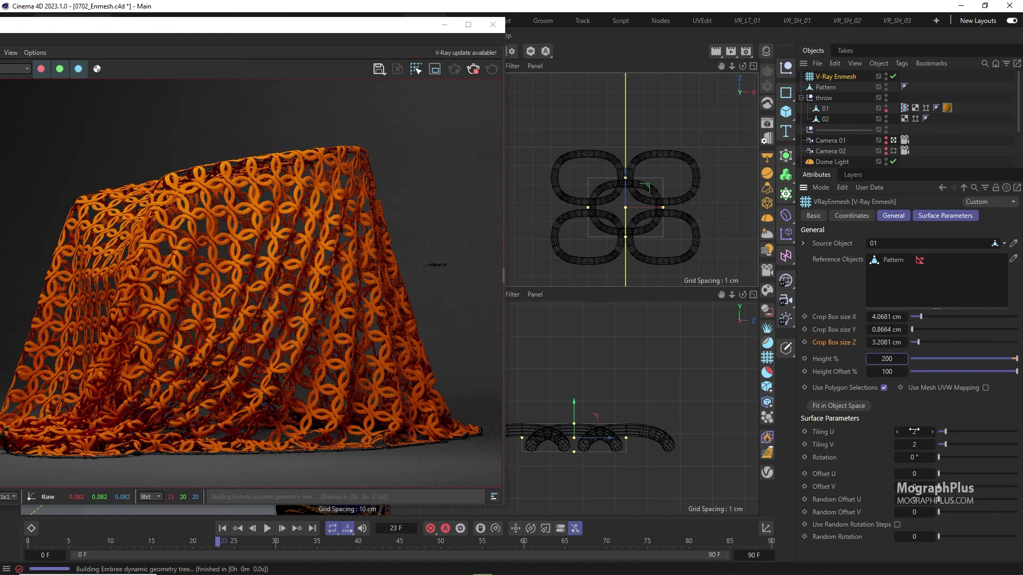
drag(914, 431, 937, 444)
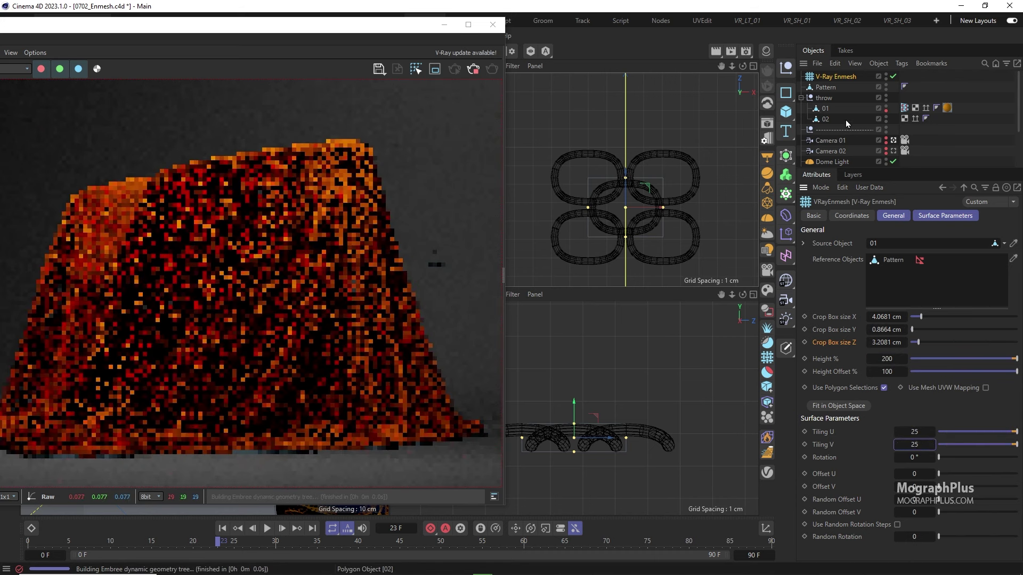
scroll(846, 112, down, 2)
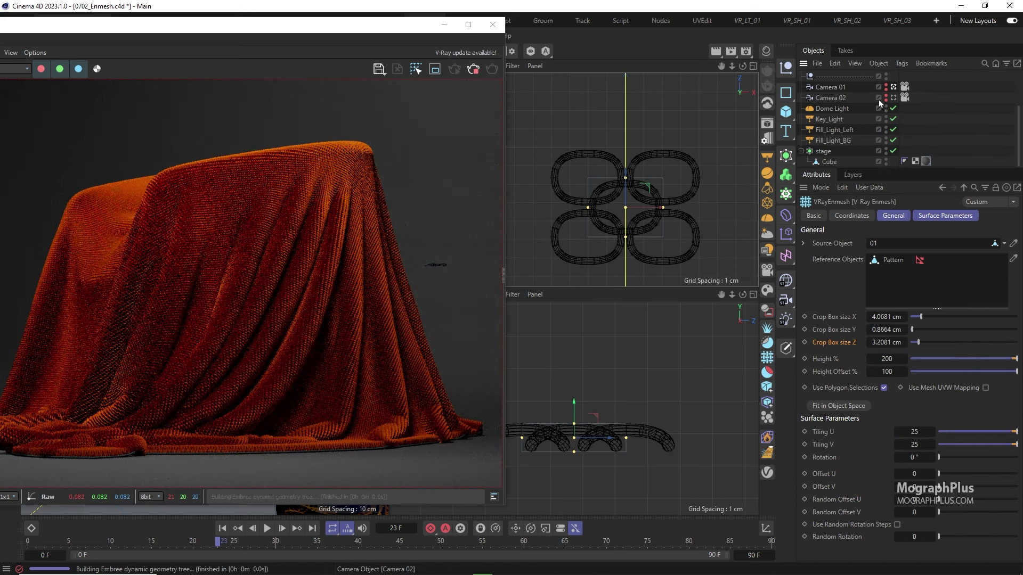
Step: Render through Camera 02, set Height % to 50, and shift the VFB window right
click(894, 98)
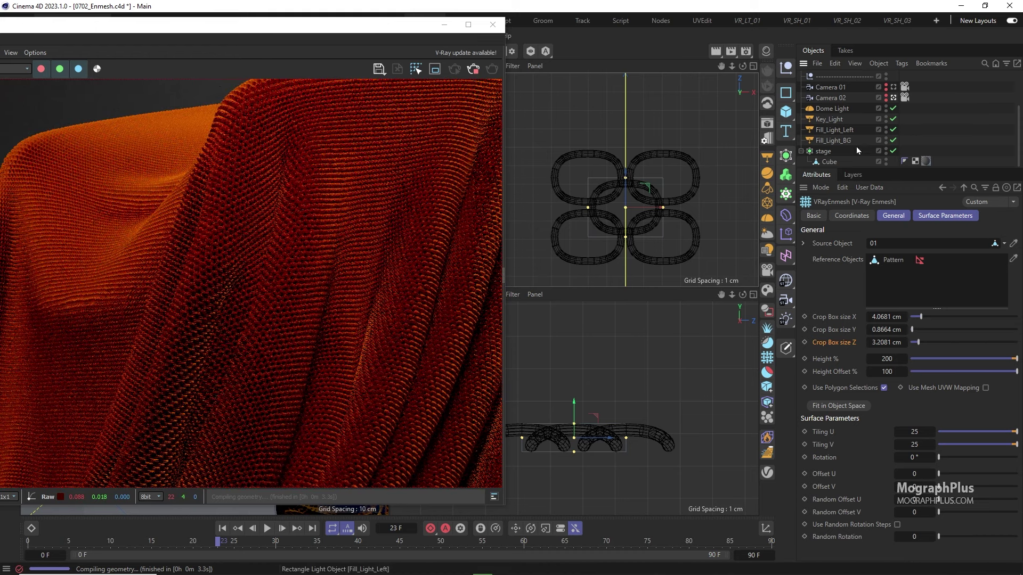
click(889, 361)
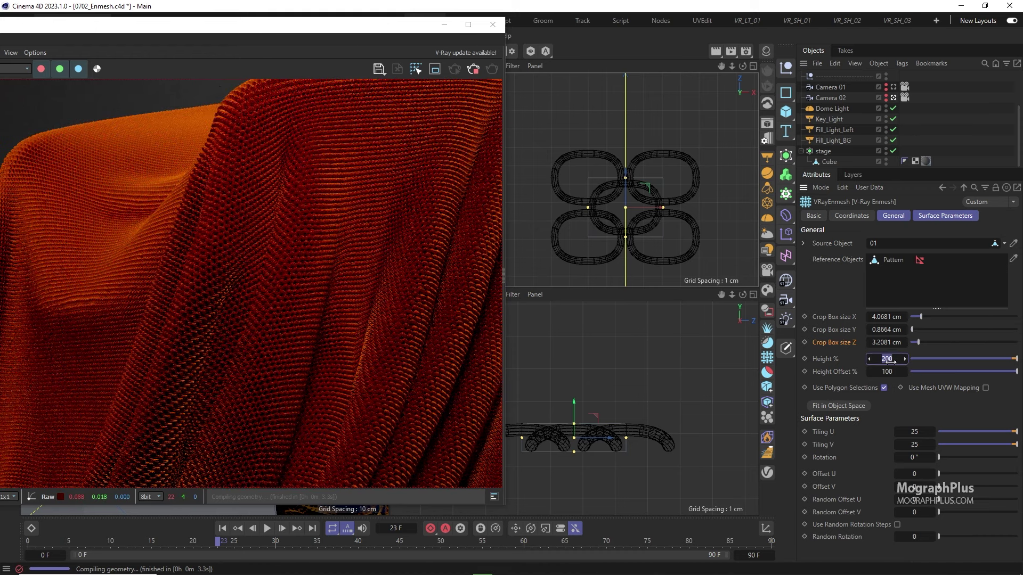
text(50)
key(Return)
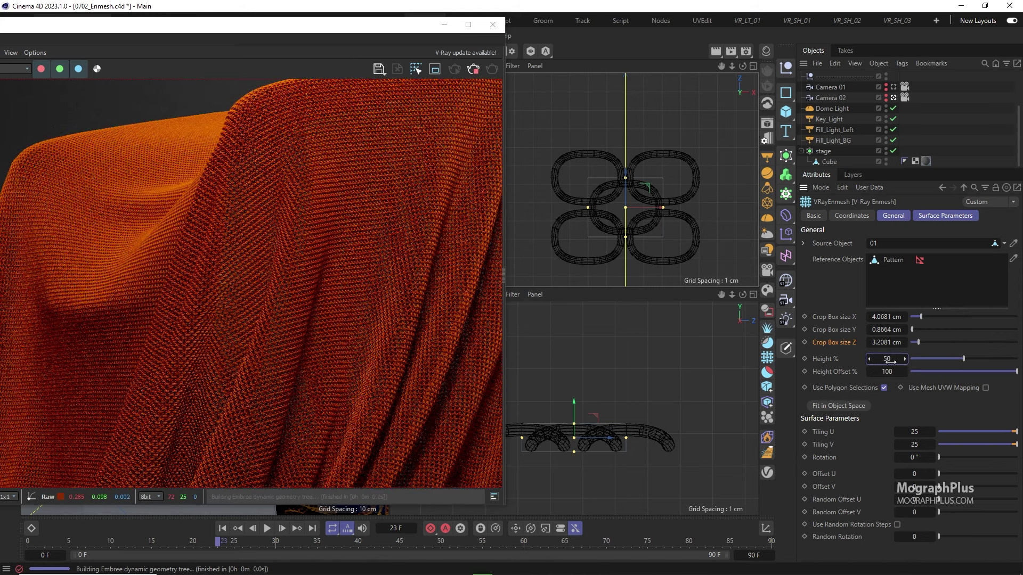
drag(373, 27, 403, 28)
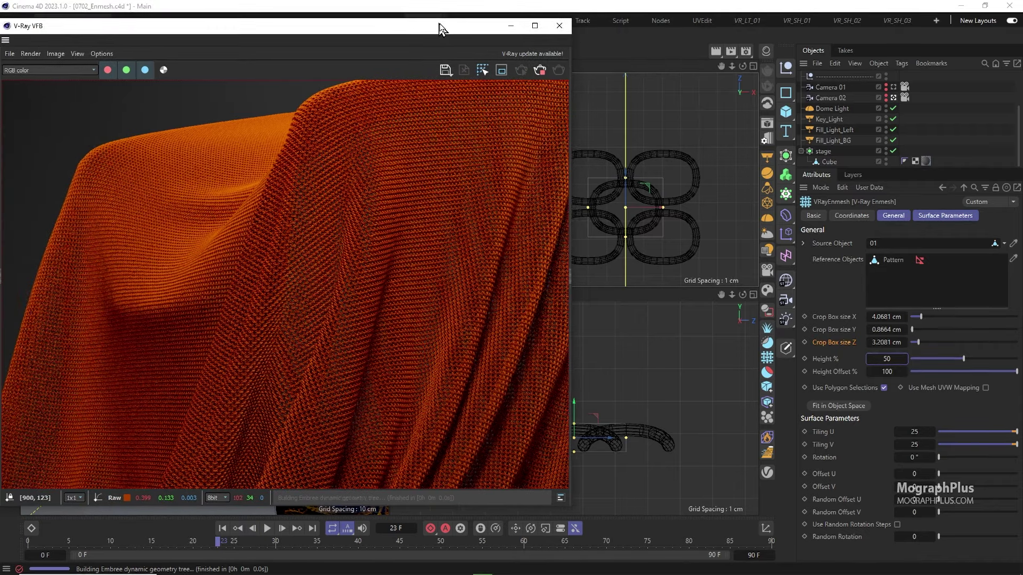
drag(439, 29, 552, 36)
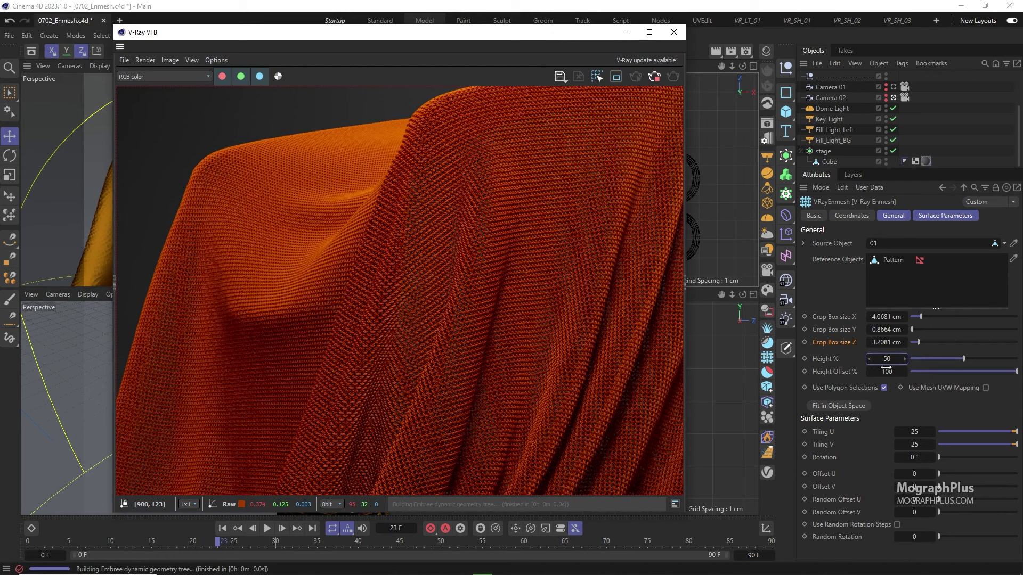
Step: Undo a Height % change and set Enmesh Tiling U and V to 3
click(840, 373)
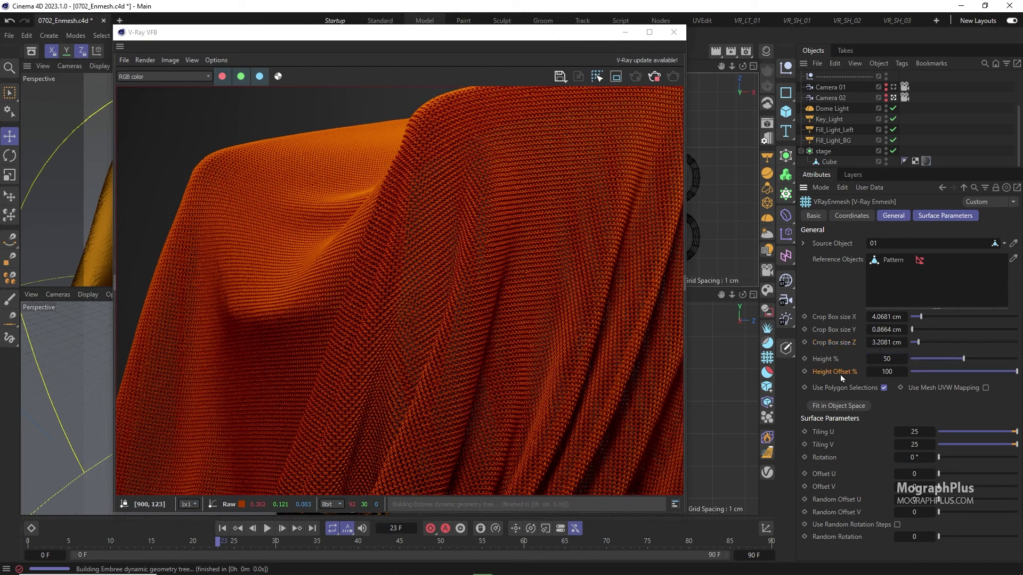
double_click(898, 359)
text(100)
key(Return)
key(ctrl+z)
double_click(914, 431)
text(3)
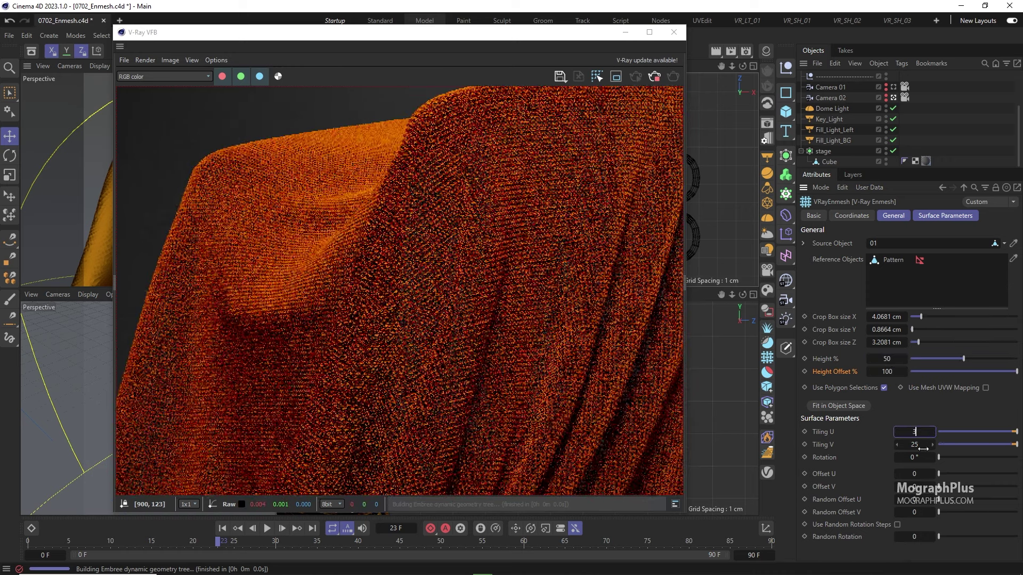
key(Tab)
text(3)
key(Return)
Step: Set Height % to 200, trying Height Offset 20 and 10 before restoring 100
double_click(886, 358)
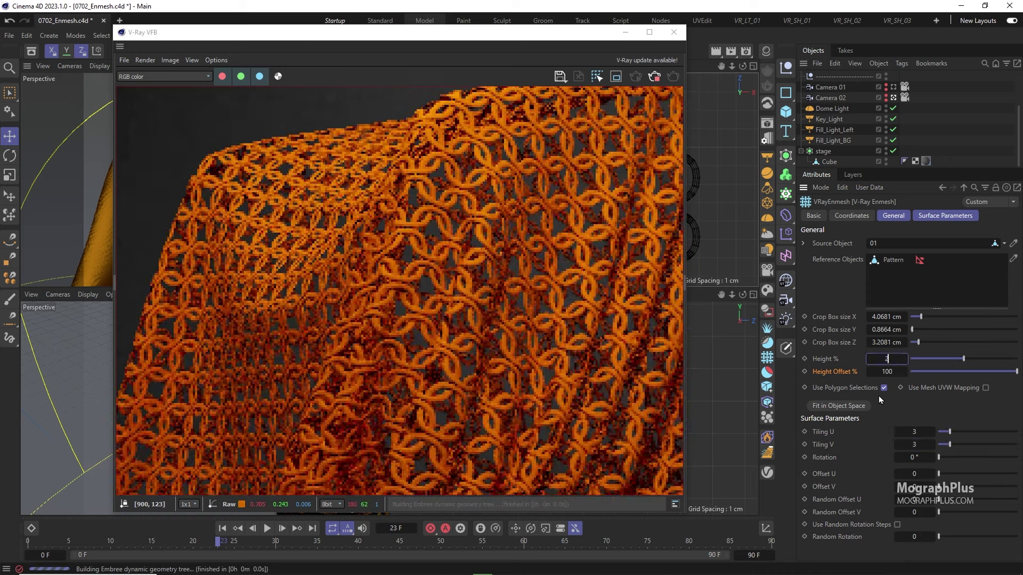
text(200)
key(Return)
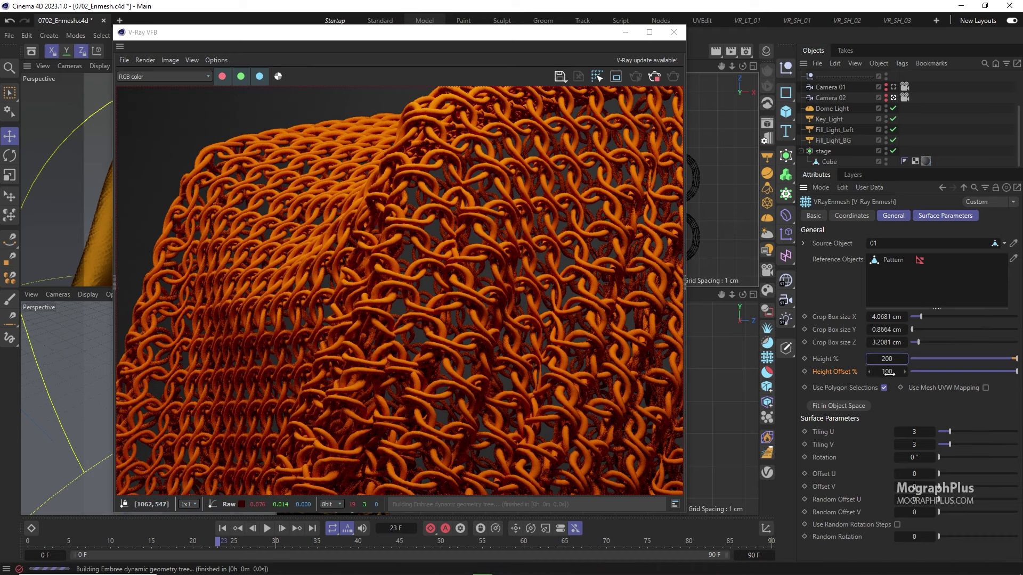
key(Tab)
text(20)
key(Return)
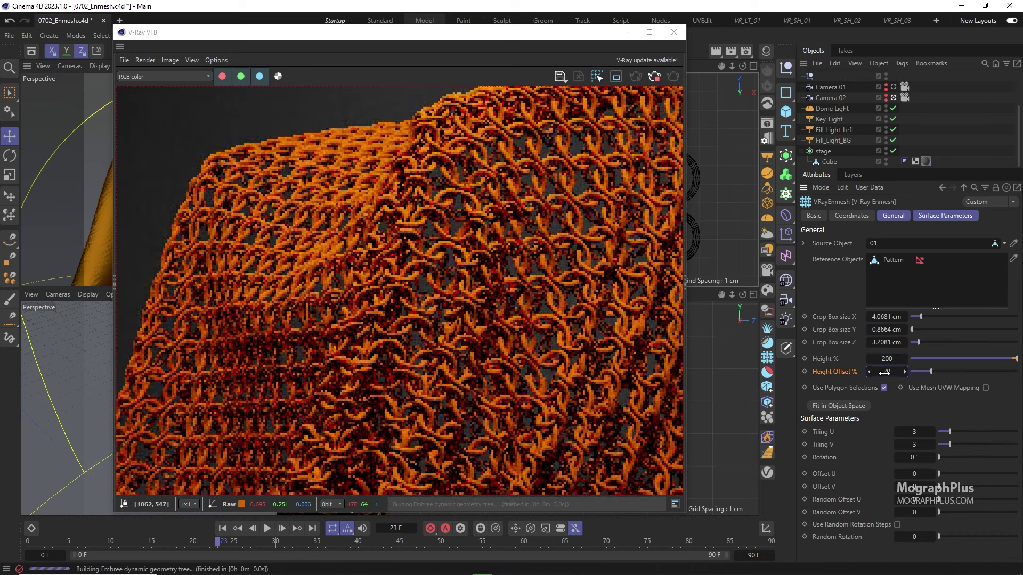
text(10)
key(Return)
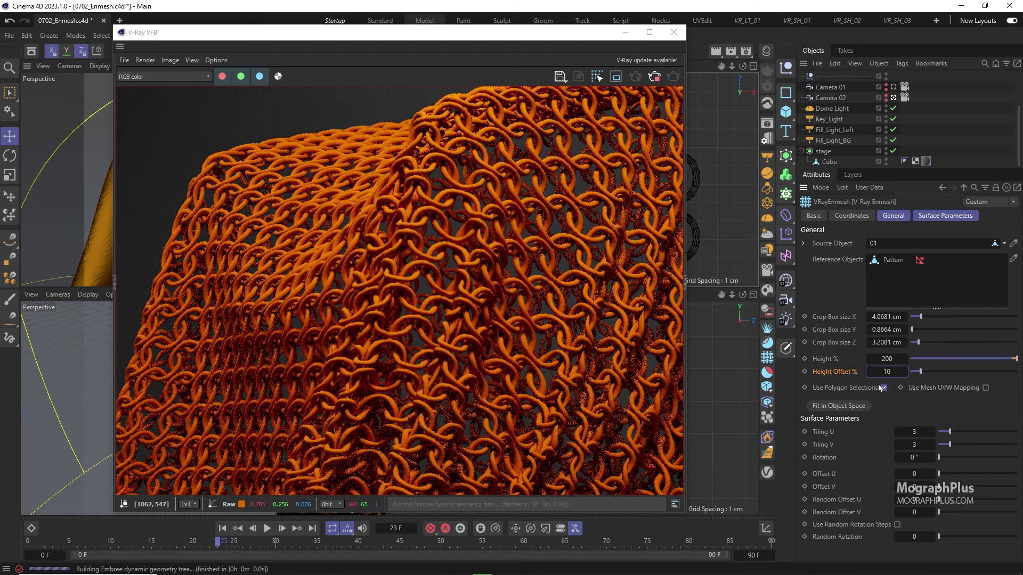
text(100)
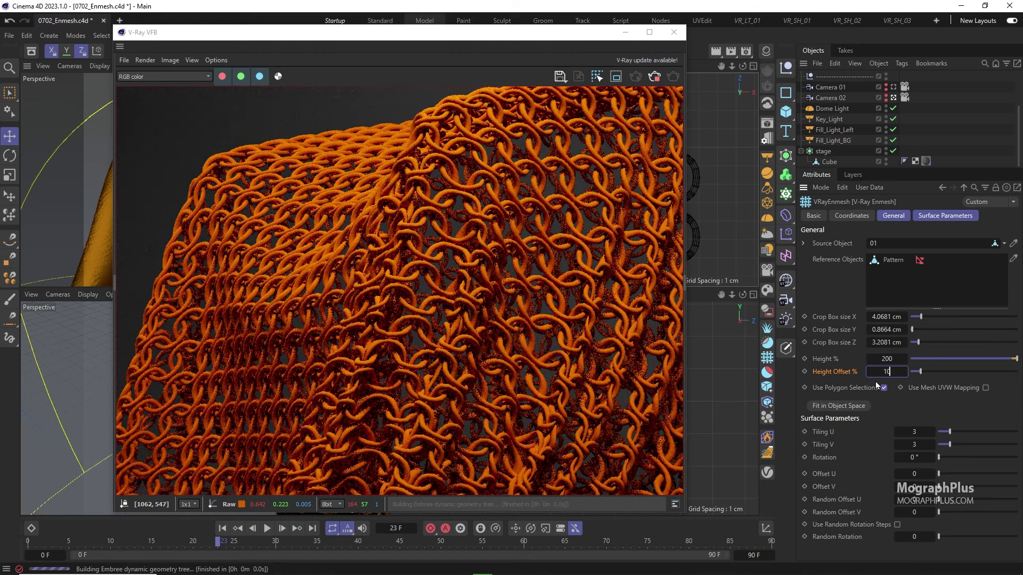
key(Return)
click(880, 375)
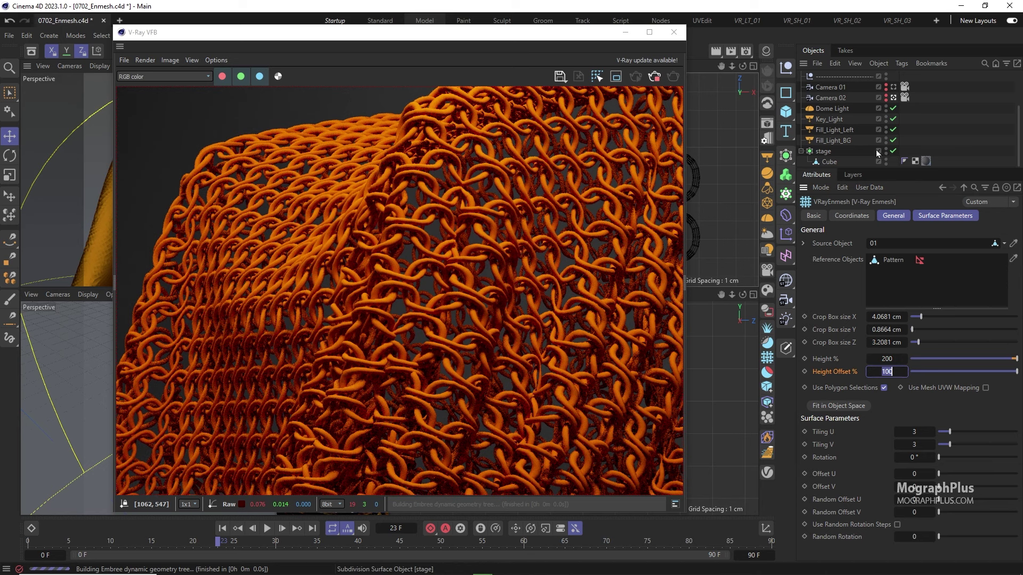
Step: Render through Camera 01 and try Offset U 0.44, random V offset and random rotation
click(893, 87)
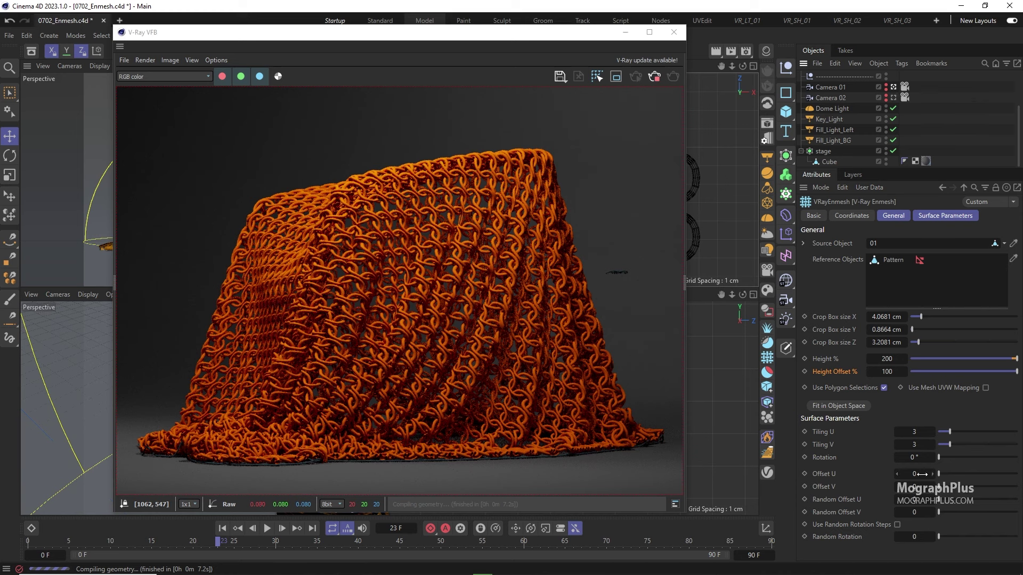
drag(939, 473, 974, 503)
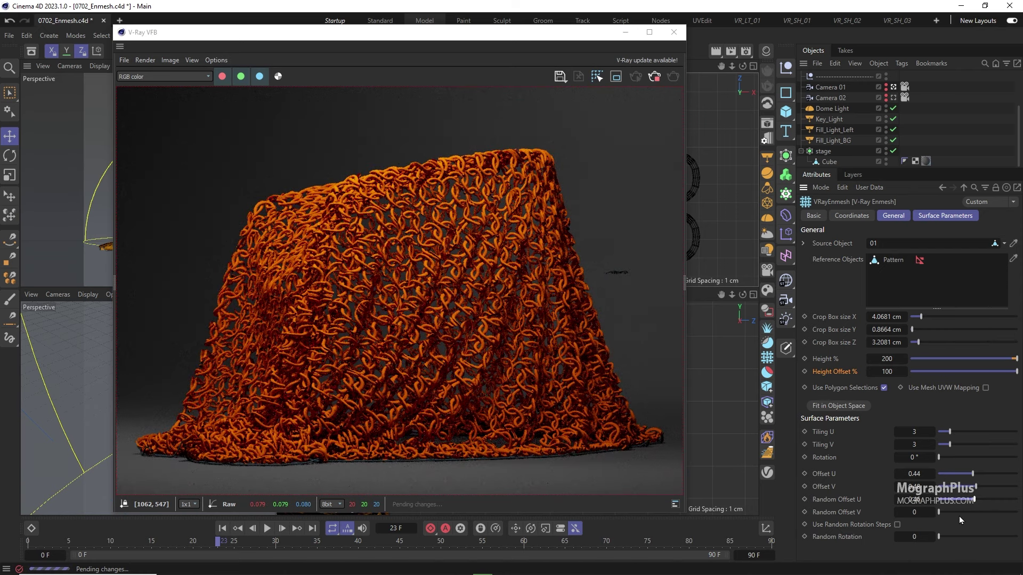
drag(960, 514, 967, 514)
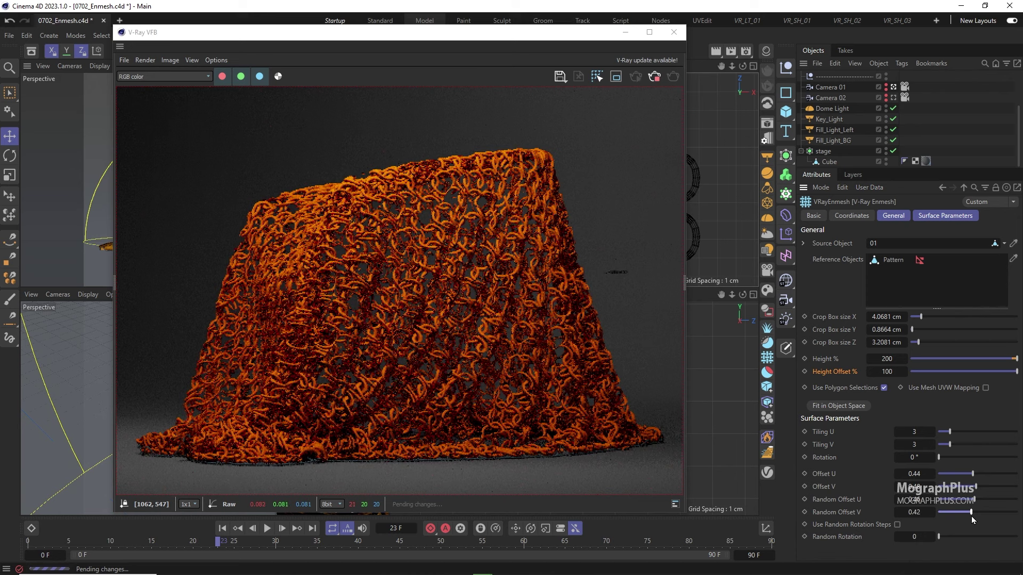
click(974, 535)
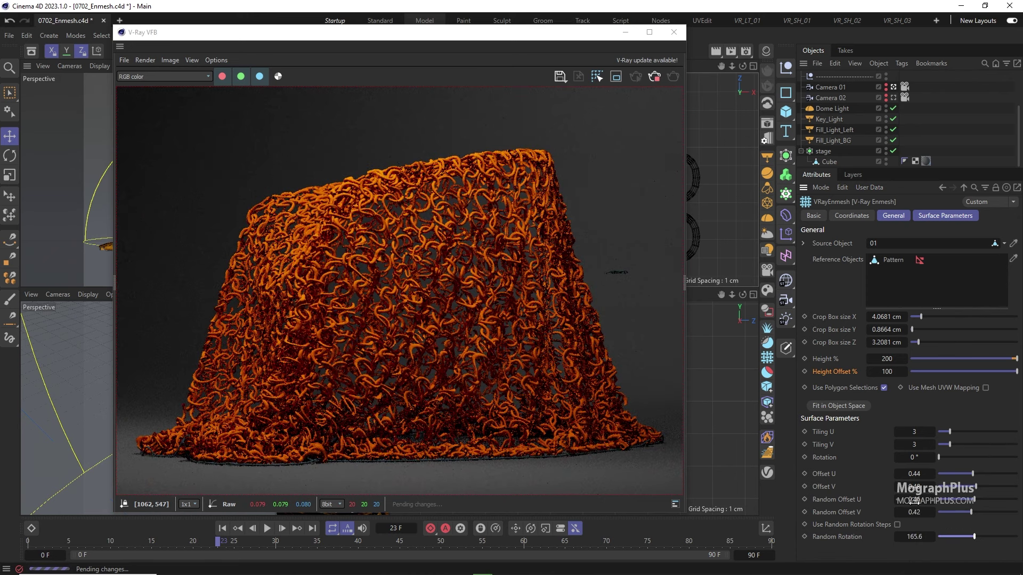
Step: Reset Offset U, Random Offset V and Random Rotation to 0
click(914, 474)
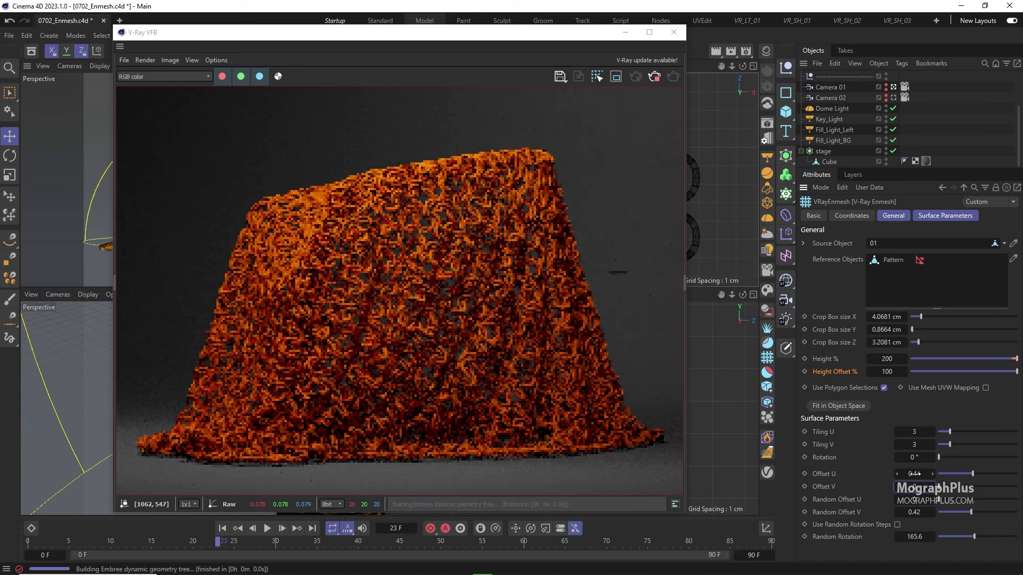
text(0)
key(Return)
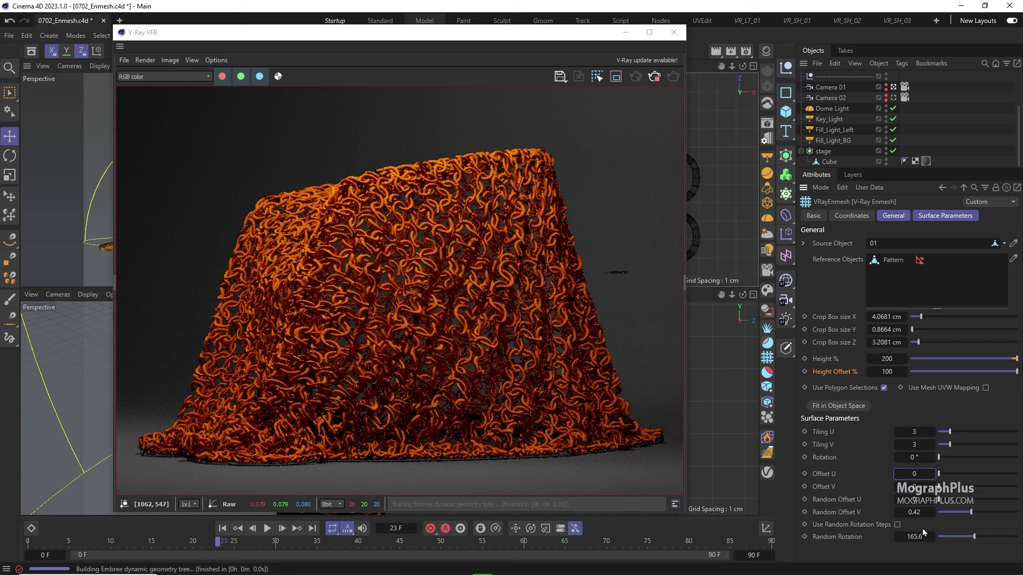
click(916, 512)
text(0)
key(Tab)
text(0)
key(Return)
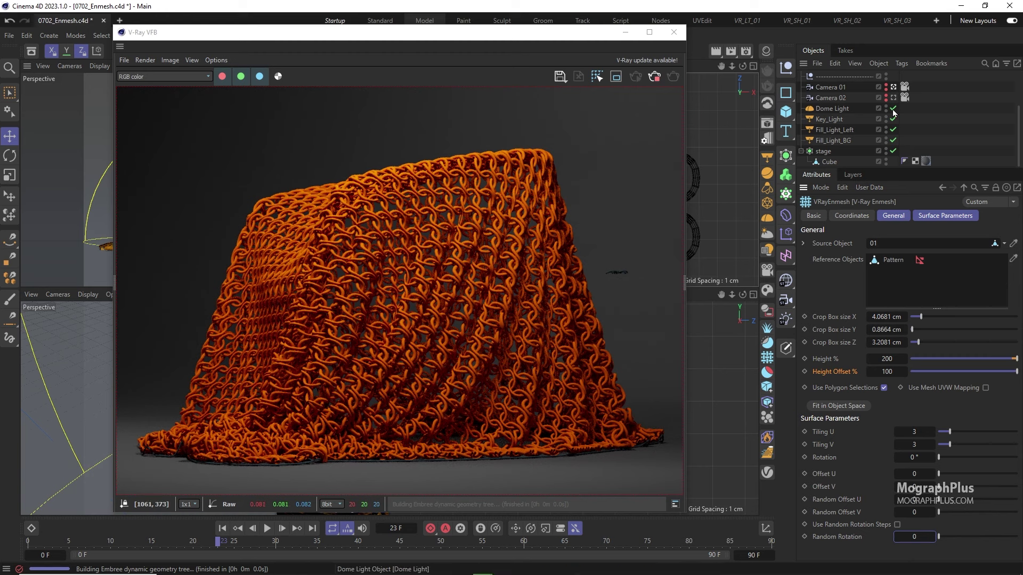
Step: Set the VRayEnmesh Tiling U and Tiling V to 40 and Height % to 50
double_click(914, 431)
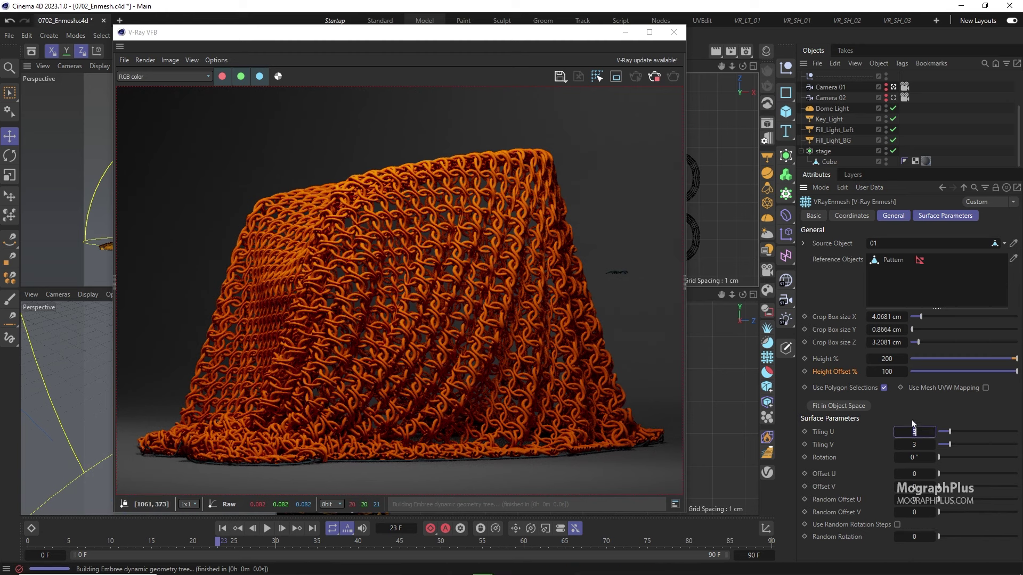
text(40)
key(Return)
double_click(914, 444)
text(40)
key(Return)
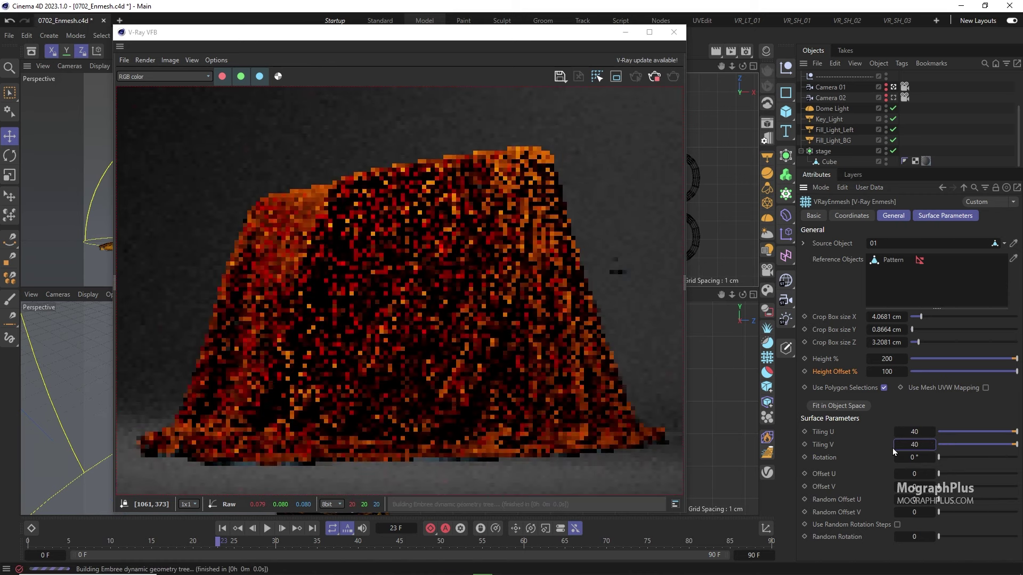
double_click(893, 358)
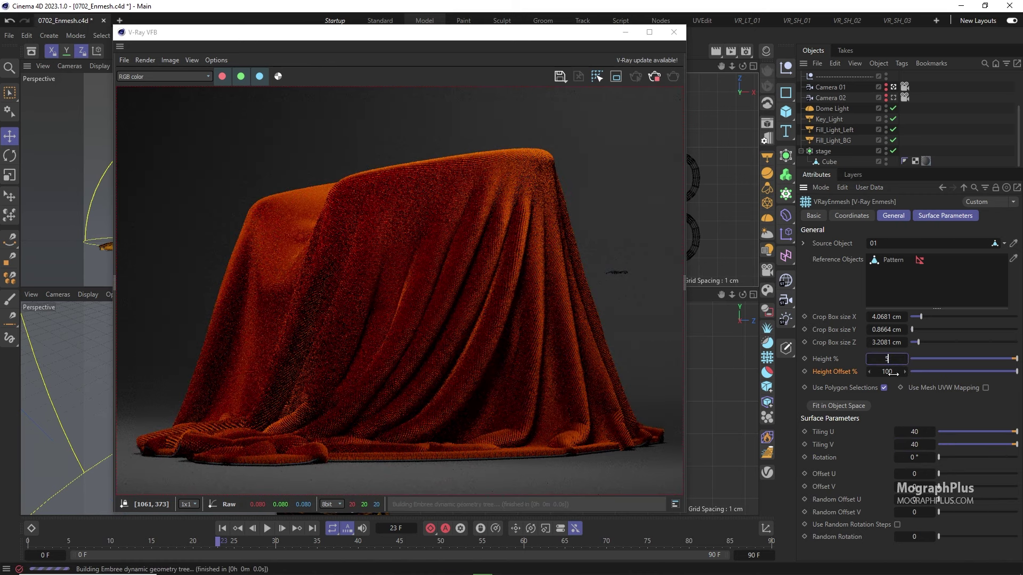
text(50)
key(Return)
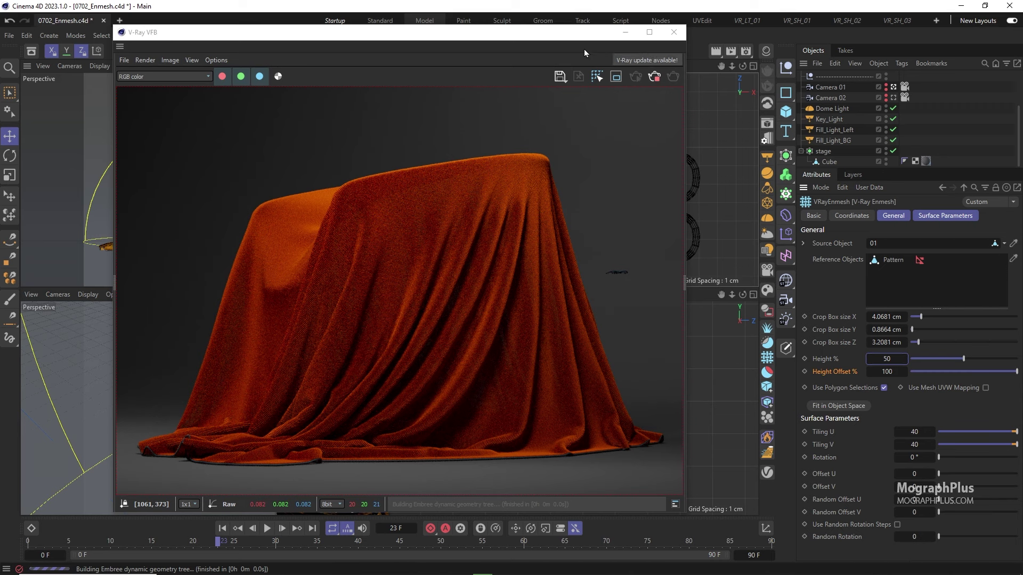
drag(554, 39, 594, 43)
Step: Render the 40 × 40 fine knit drape through the Camera 02 close-up in the V-Ray VFB
middle_click(109, 152)
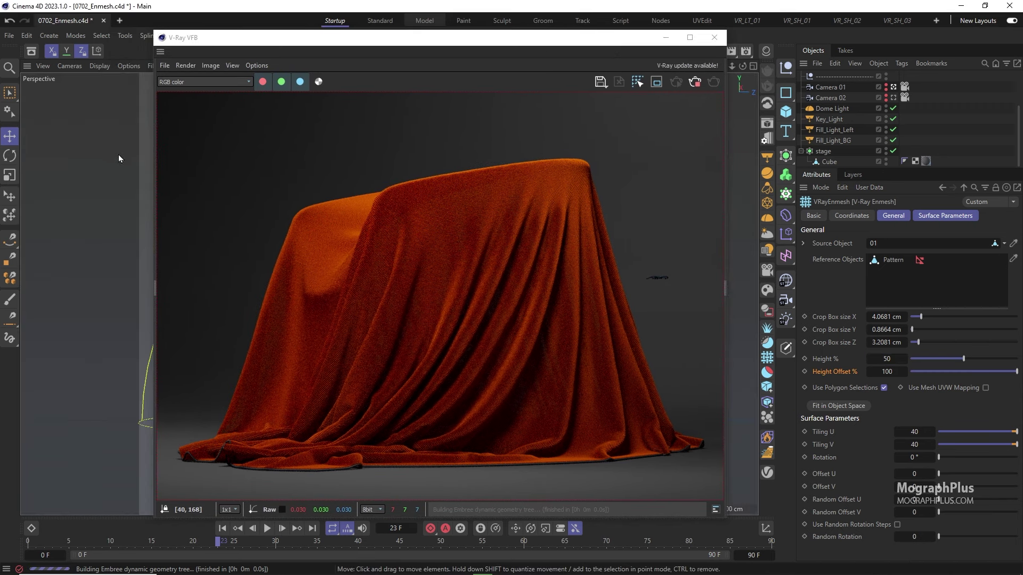
drag(450, 44, 510, 61)
scroll(438, 255, up, 2)
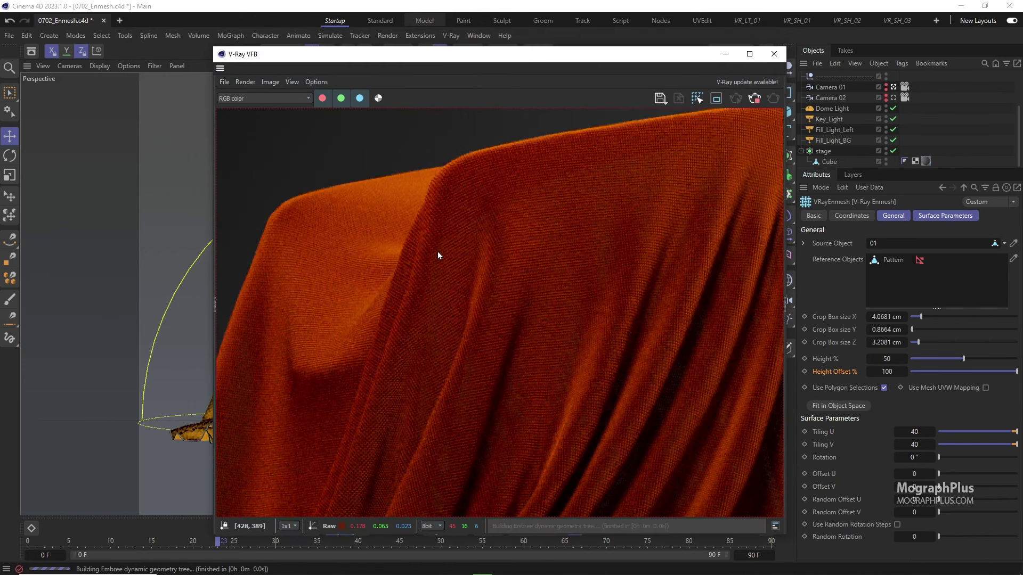
scroll(439, 255, down, 2)
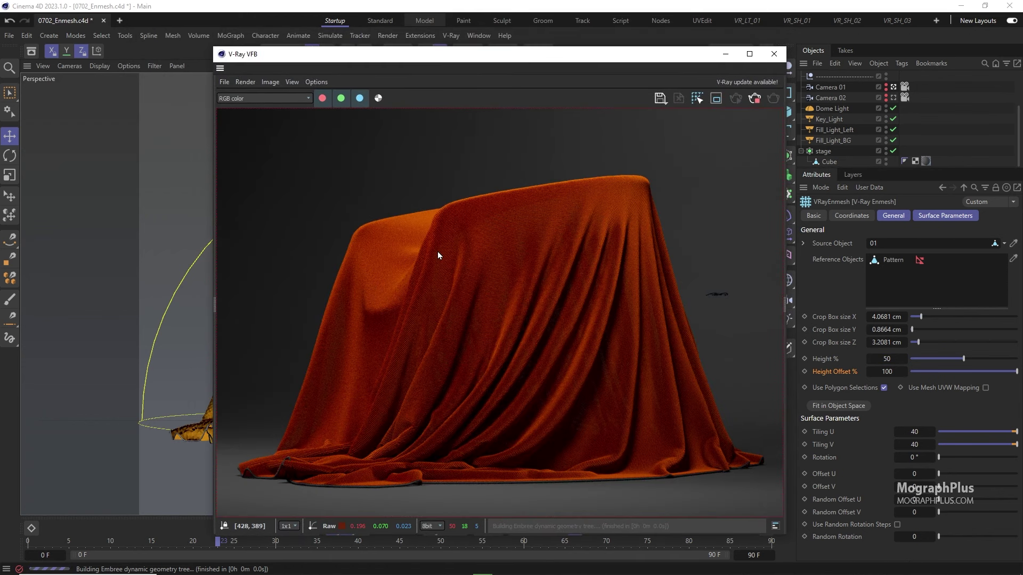
click(893, 99)
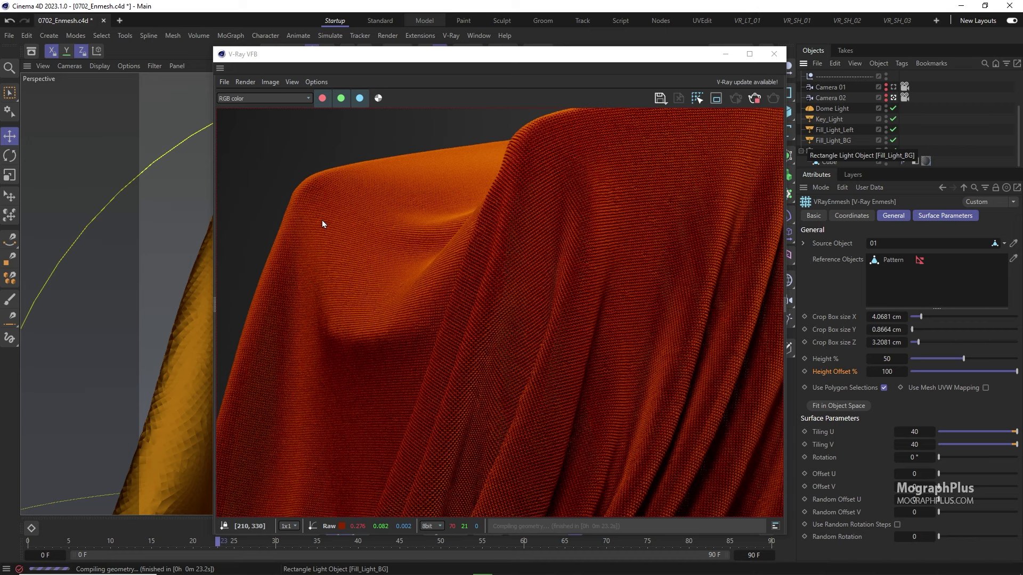
drag(522, 55, 427, 56)
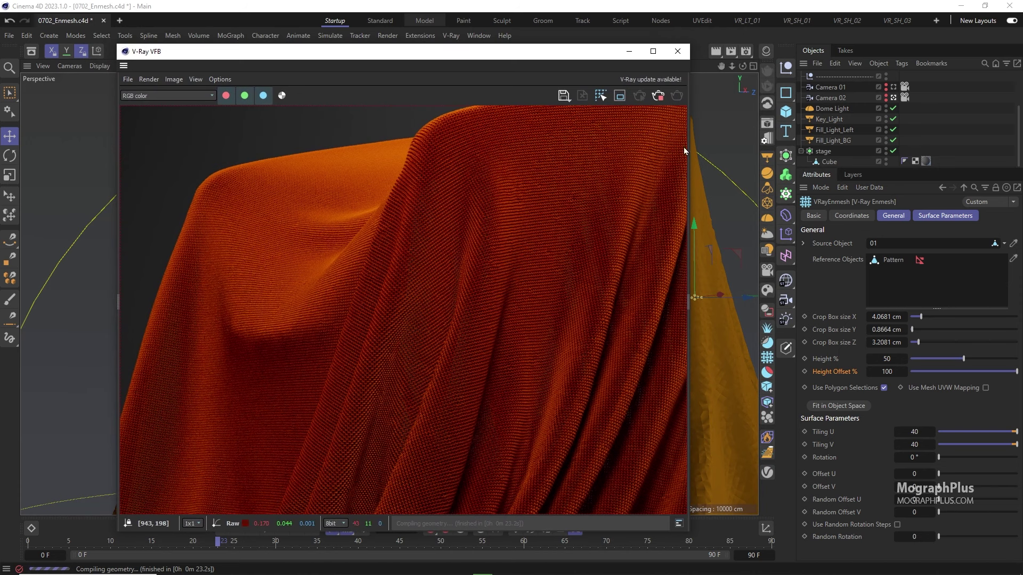
Step: Show the Material Manager listing the scene's V-Ray Node Materials beside the render
click(766, 51)
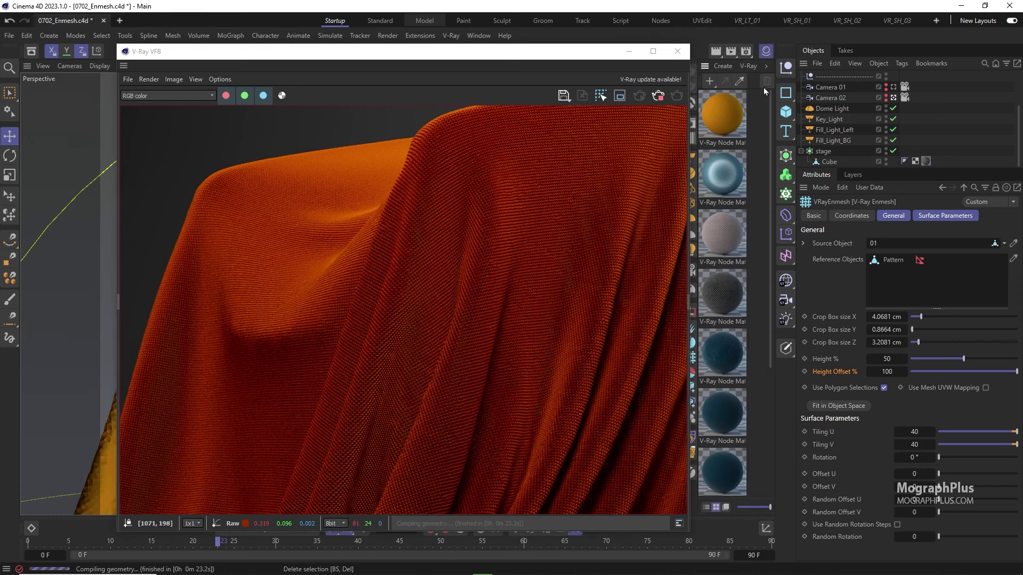
scroll(906, 136, up, 3)
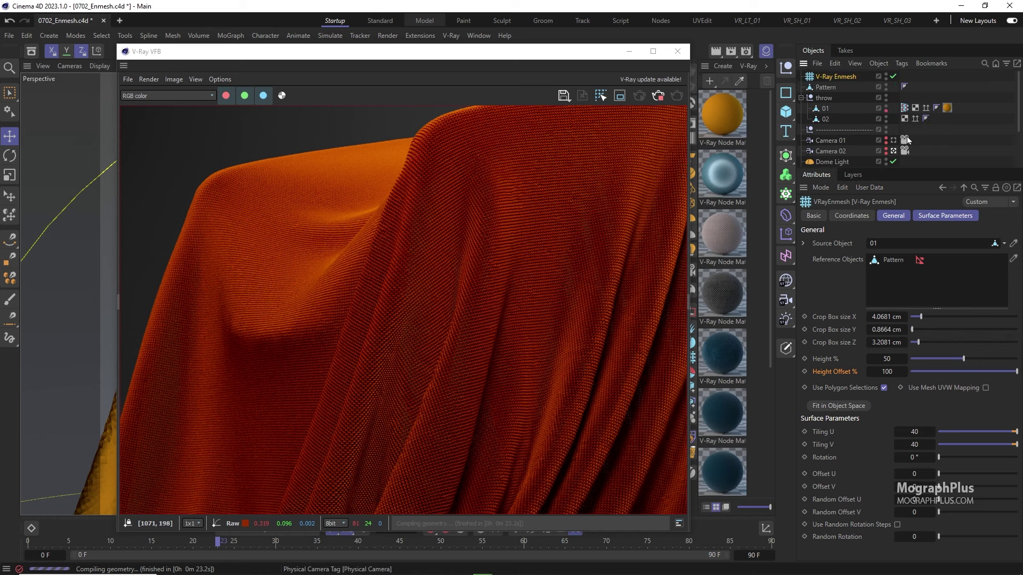